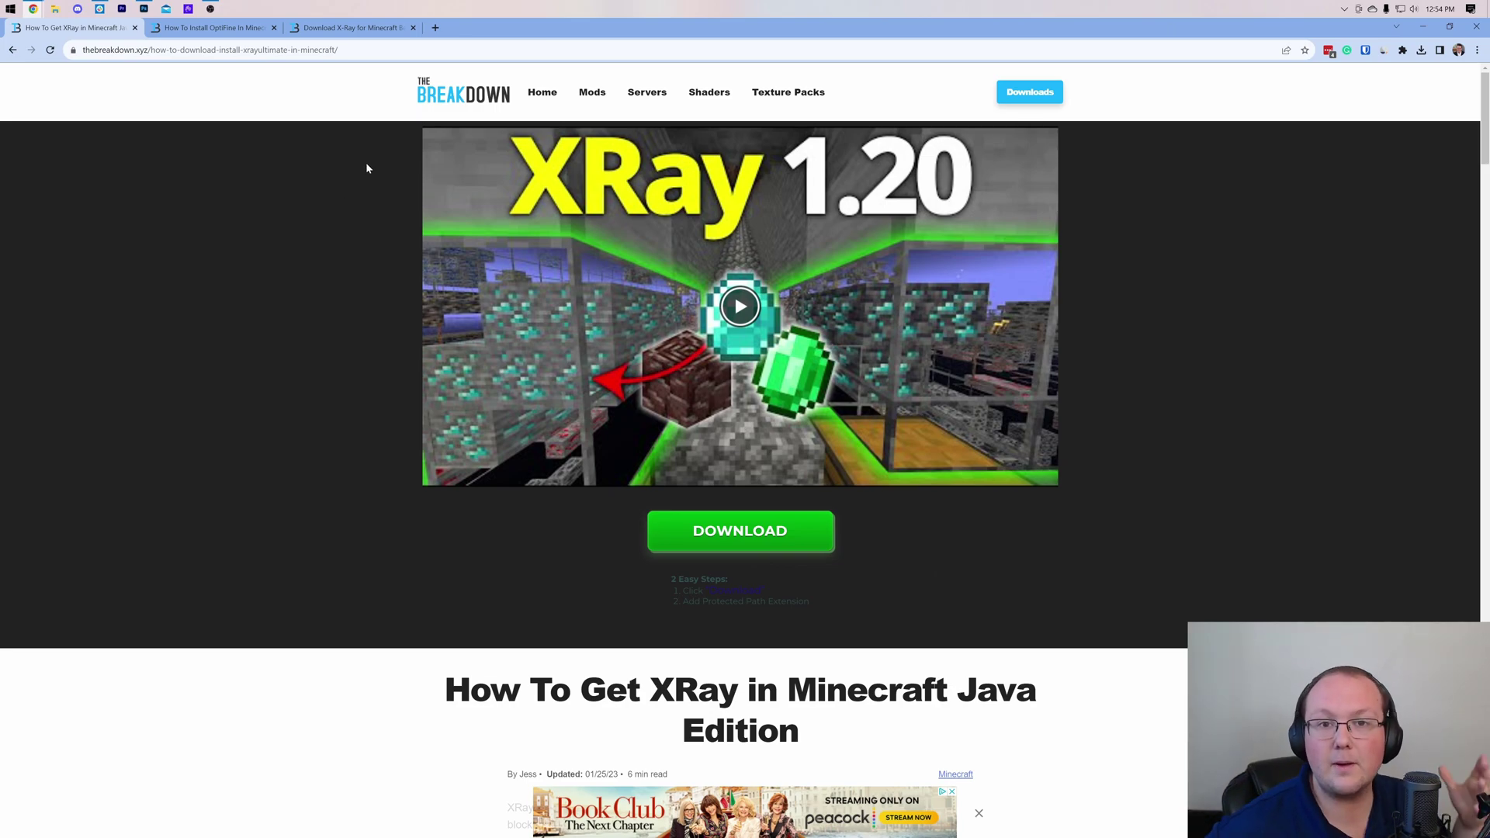
Look over the Bedrock X-Ray download page, then return to the XRay Java Edition guide
left_click(353, 27)
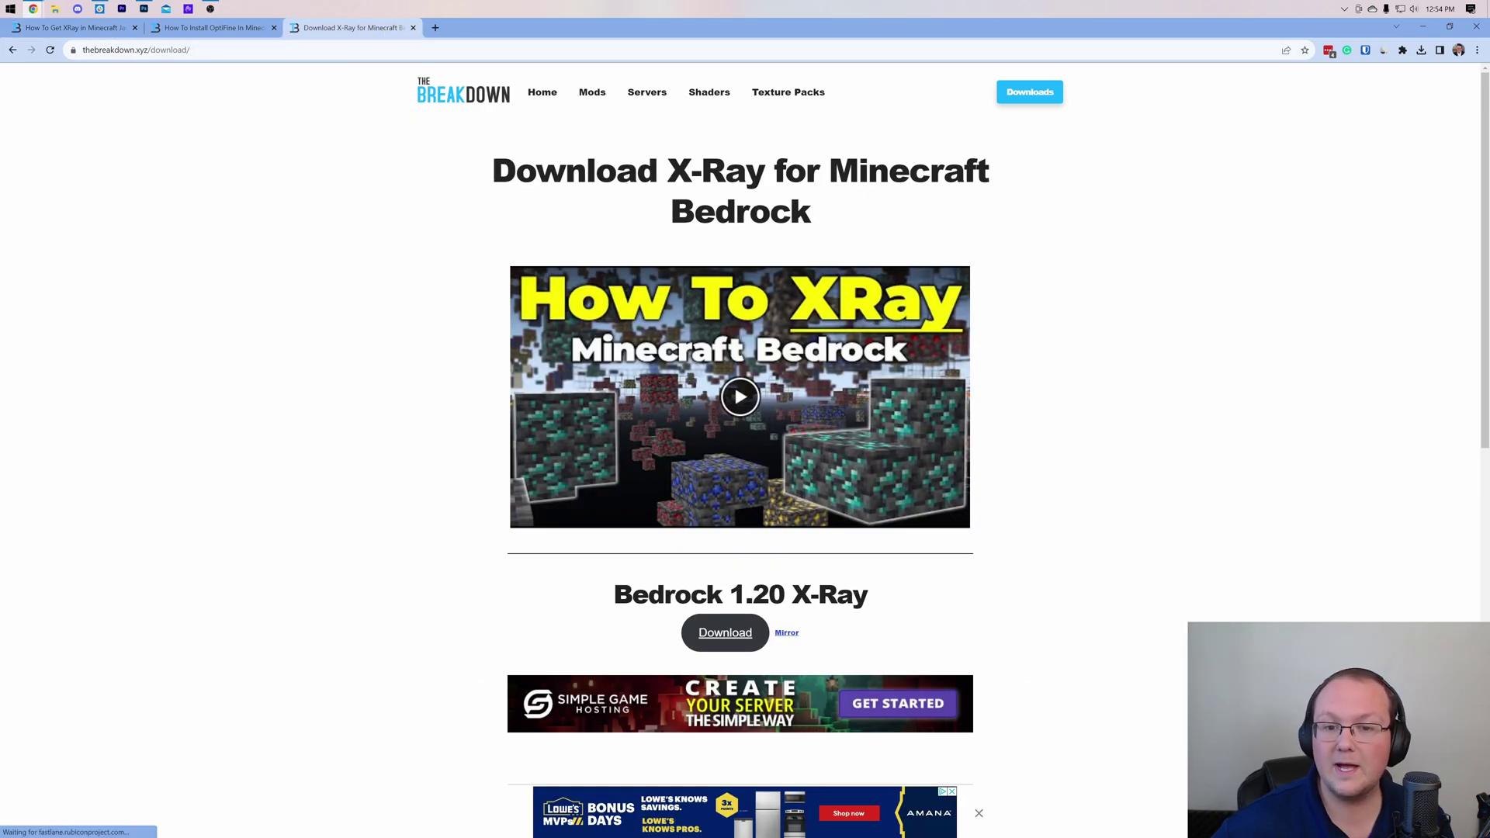
scroll(1021, 332, "down", 2)
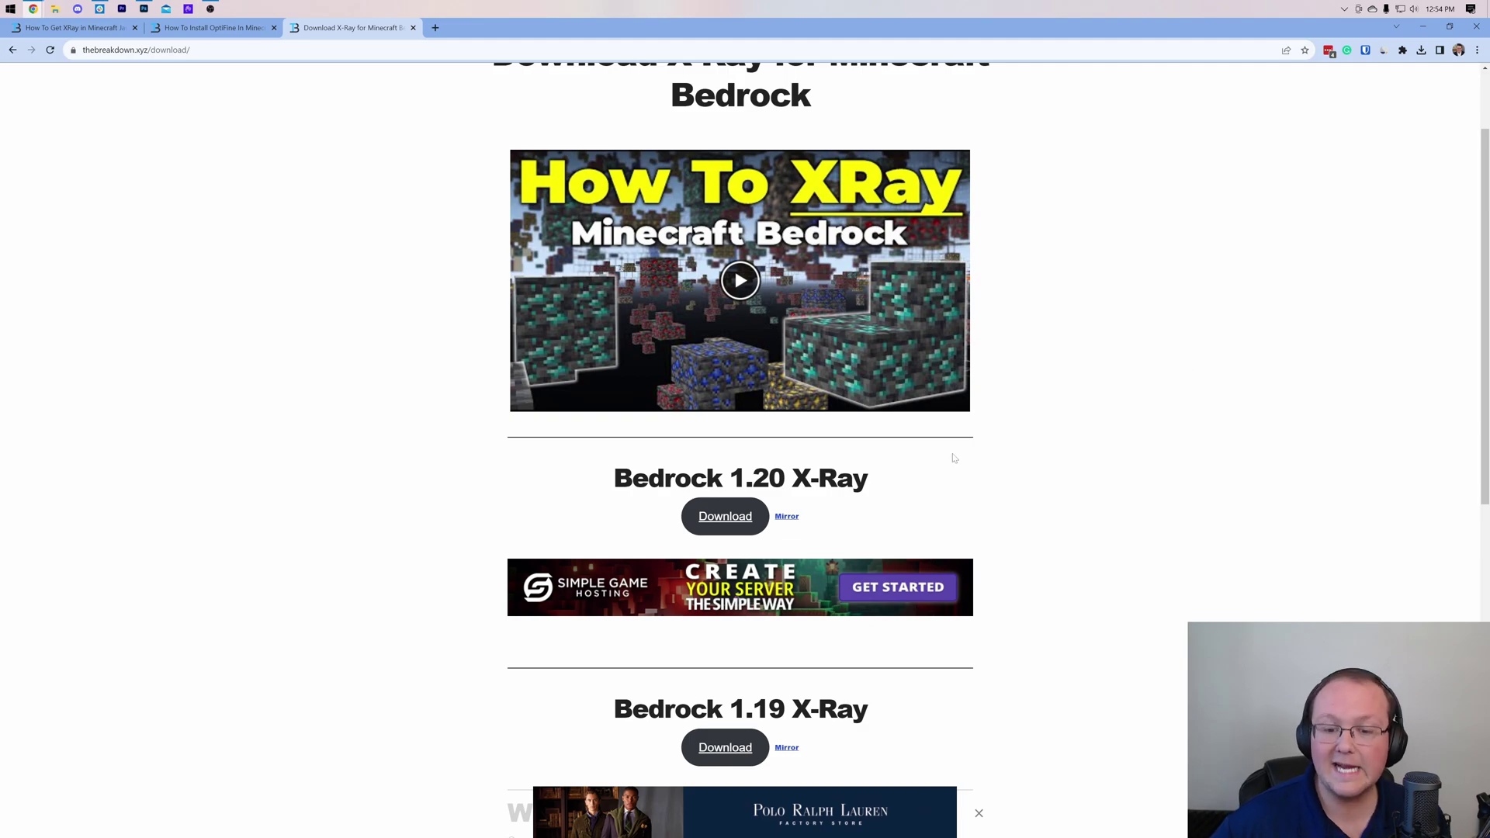
scroll(1082, 439, "up", 2)
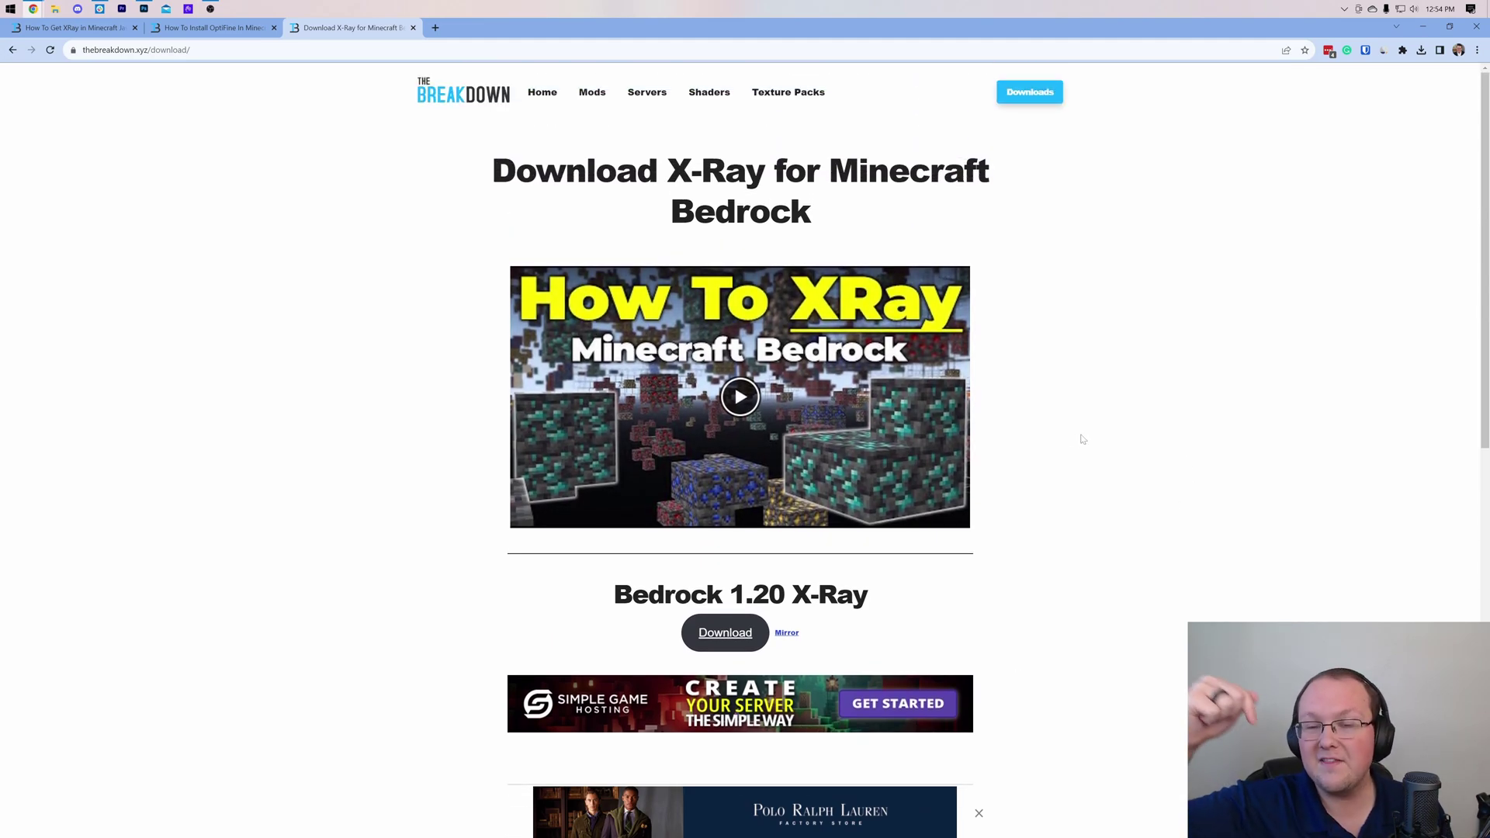
left_click(53, 29)
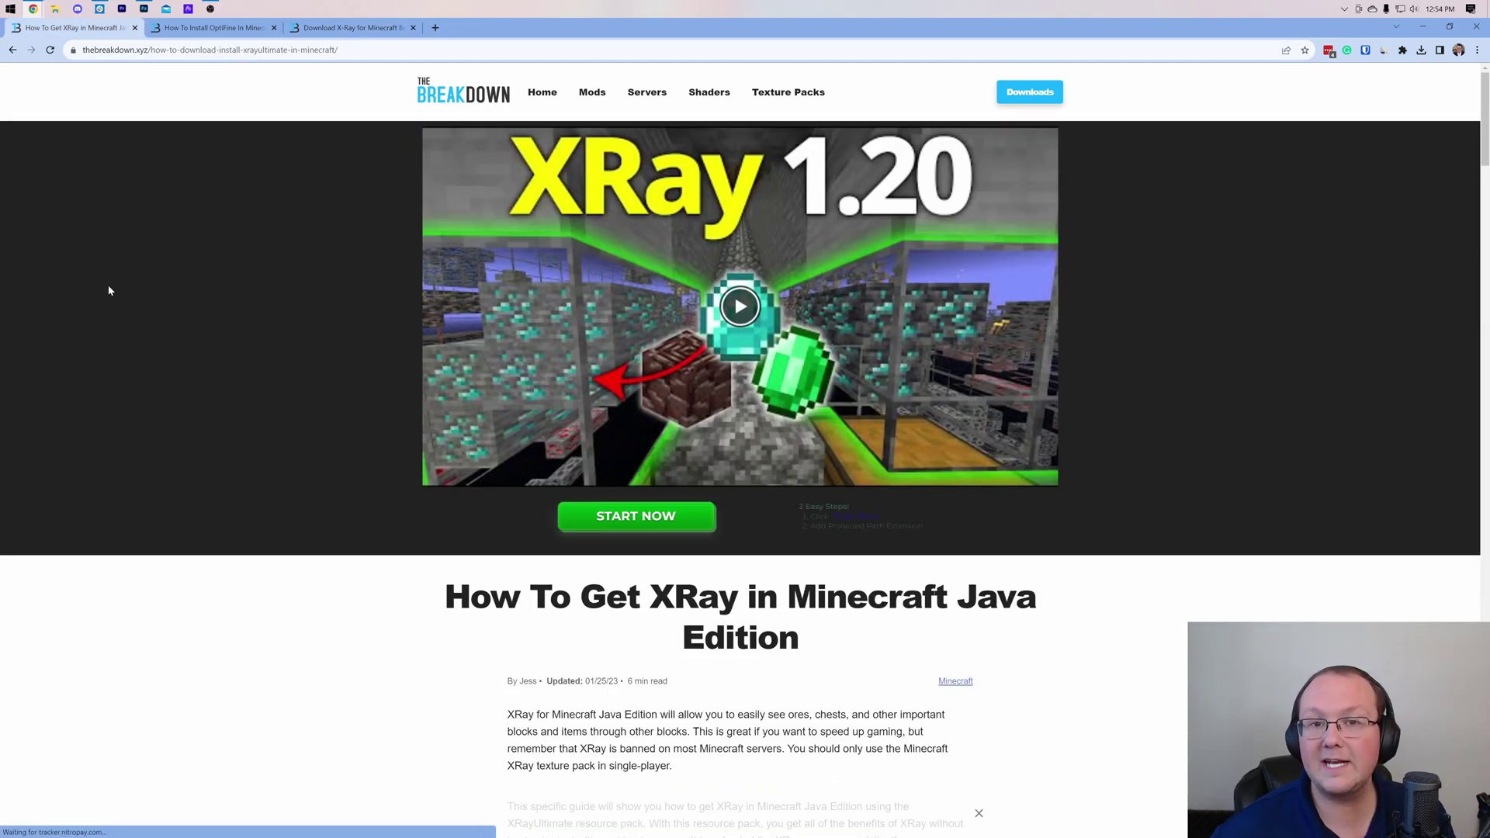
Scroll through the Java guide and open the Xray Ultimate pack's CurseForge page
scroll(114, 288, "down", 5)
scroll(109, 279, "down", 4)
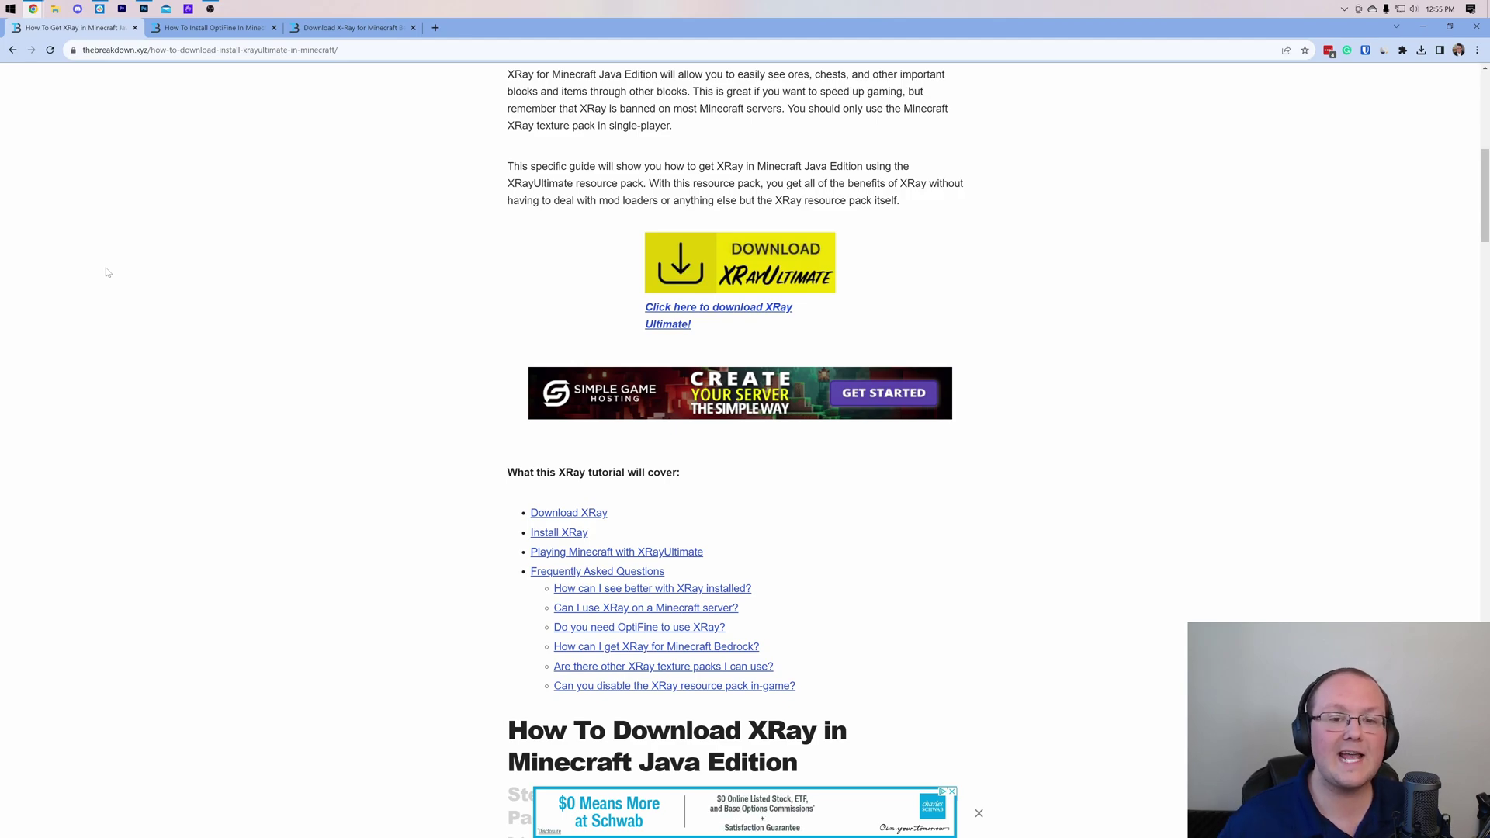
scroll(107, 272, "up", 5)
scroll(480, 344, "down", 3)
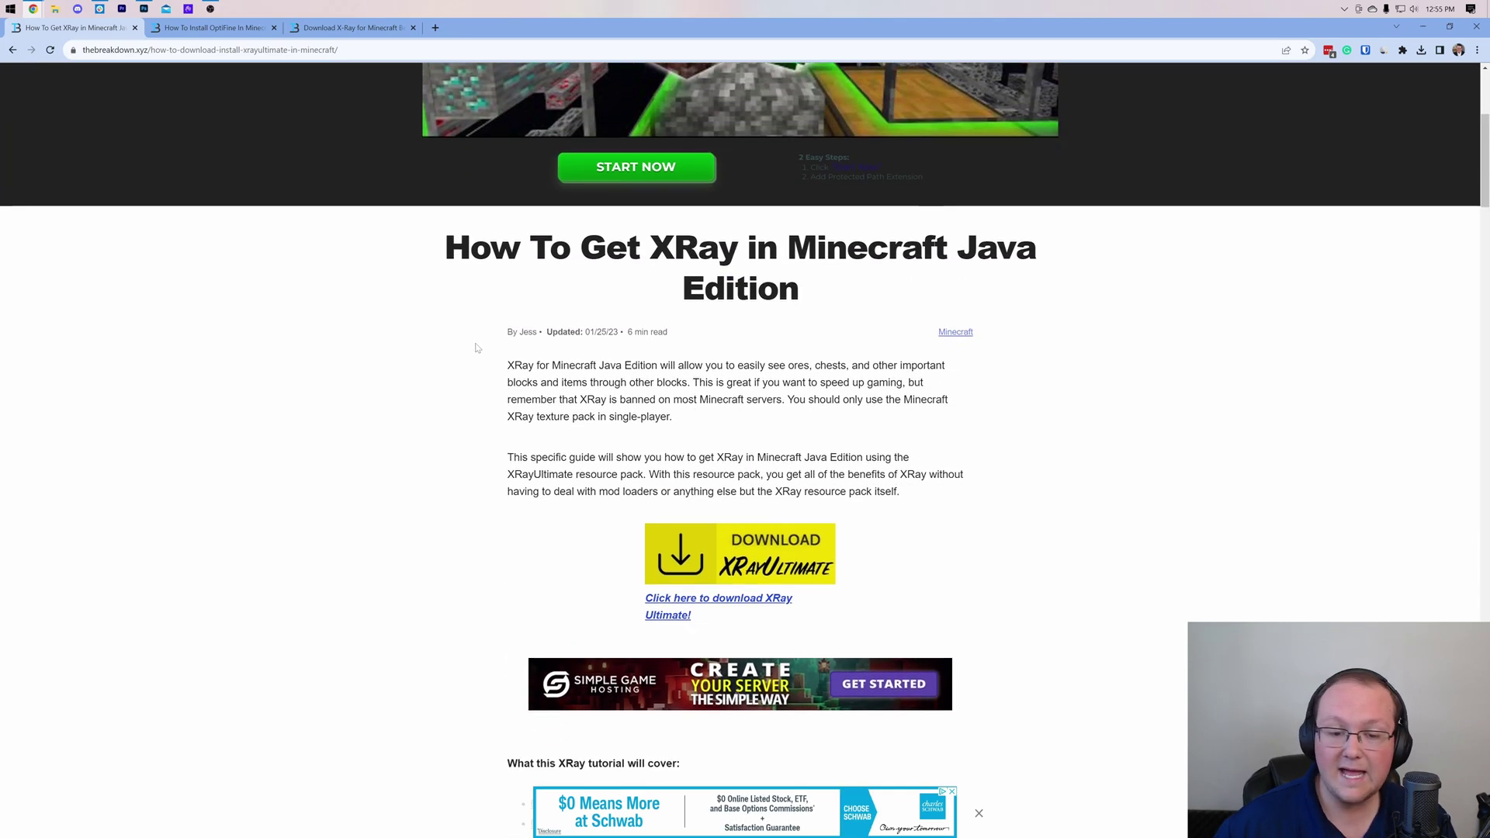
scroll(480, 344, "down", 9)
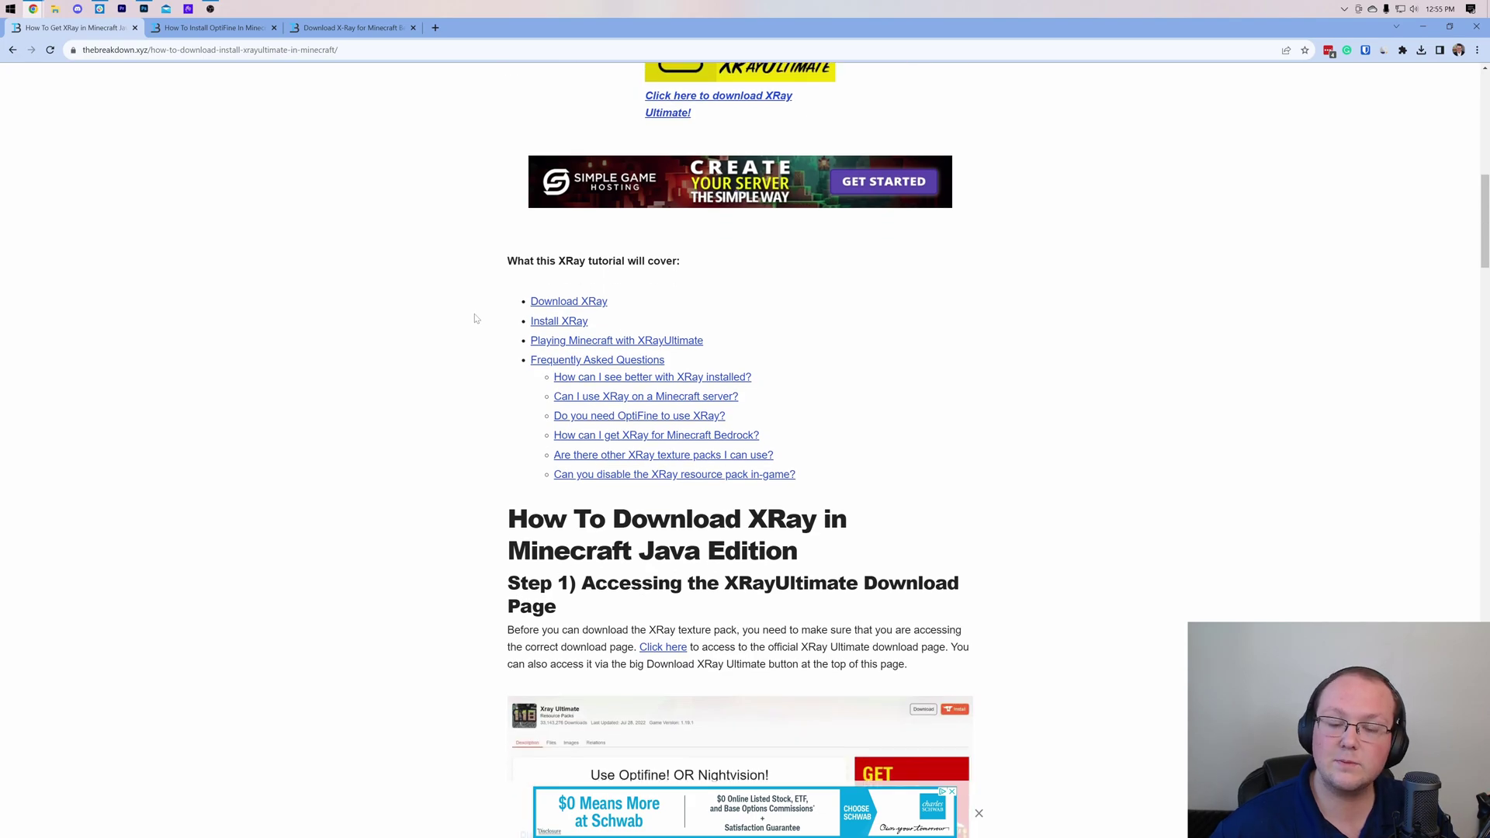
scroll(665, 297, "down", 10)
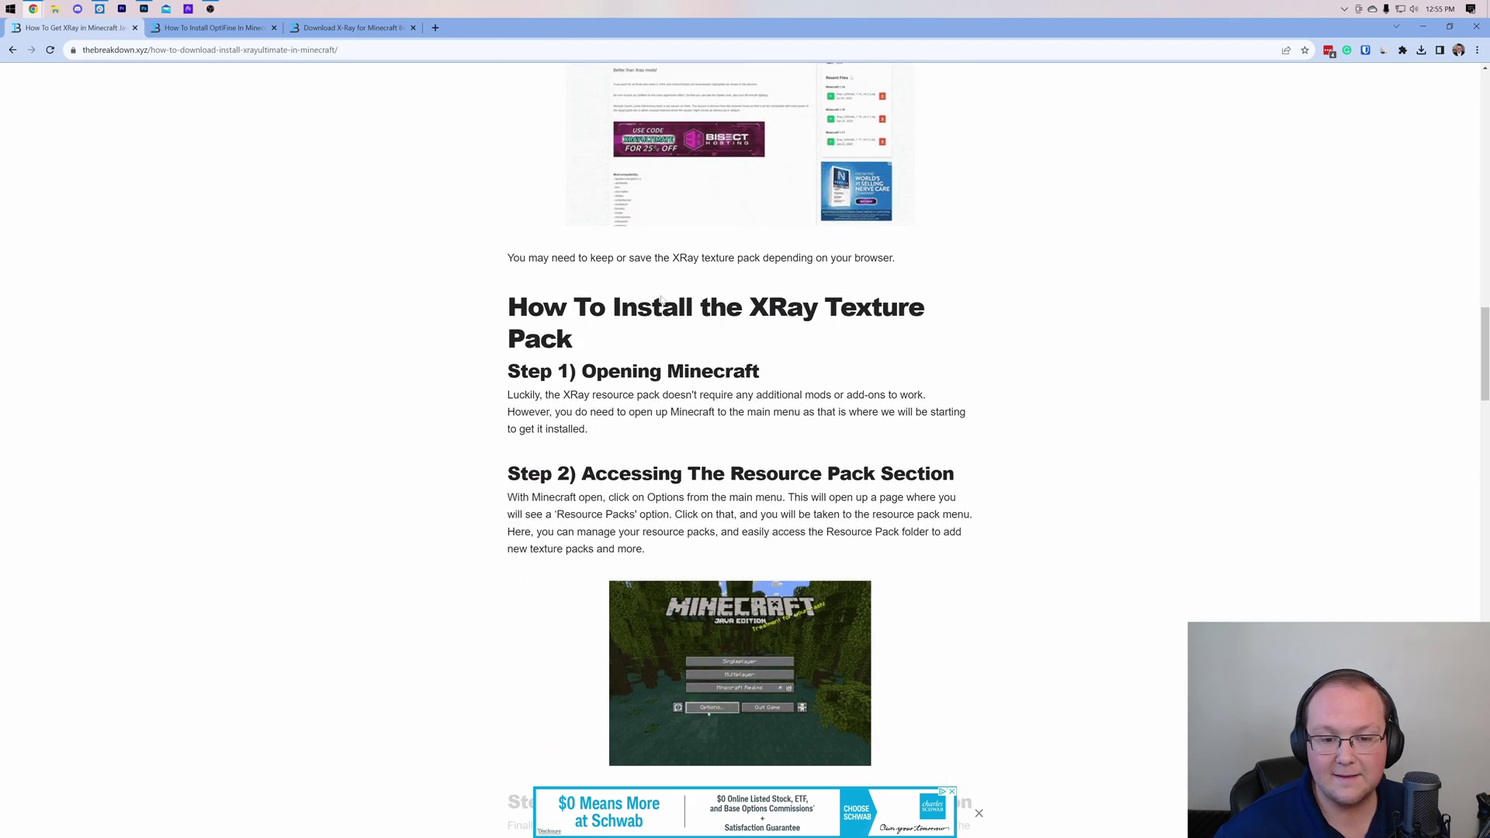
scroll(666, 297, "up", 12)
scroll(666, 297, "up", 4)
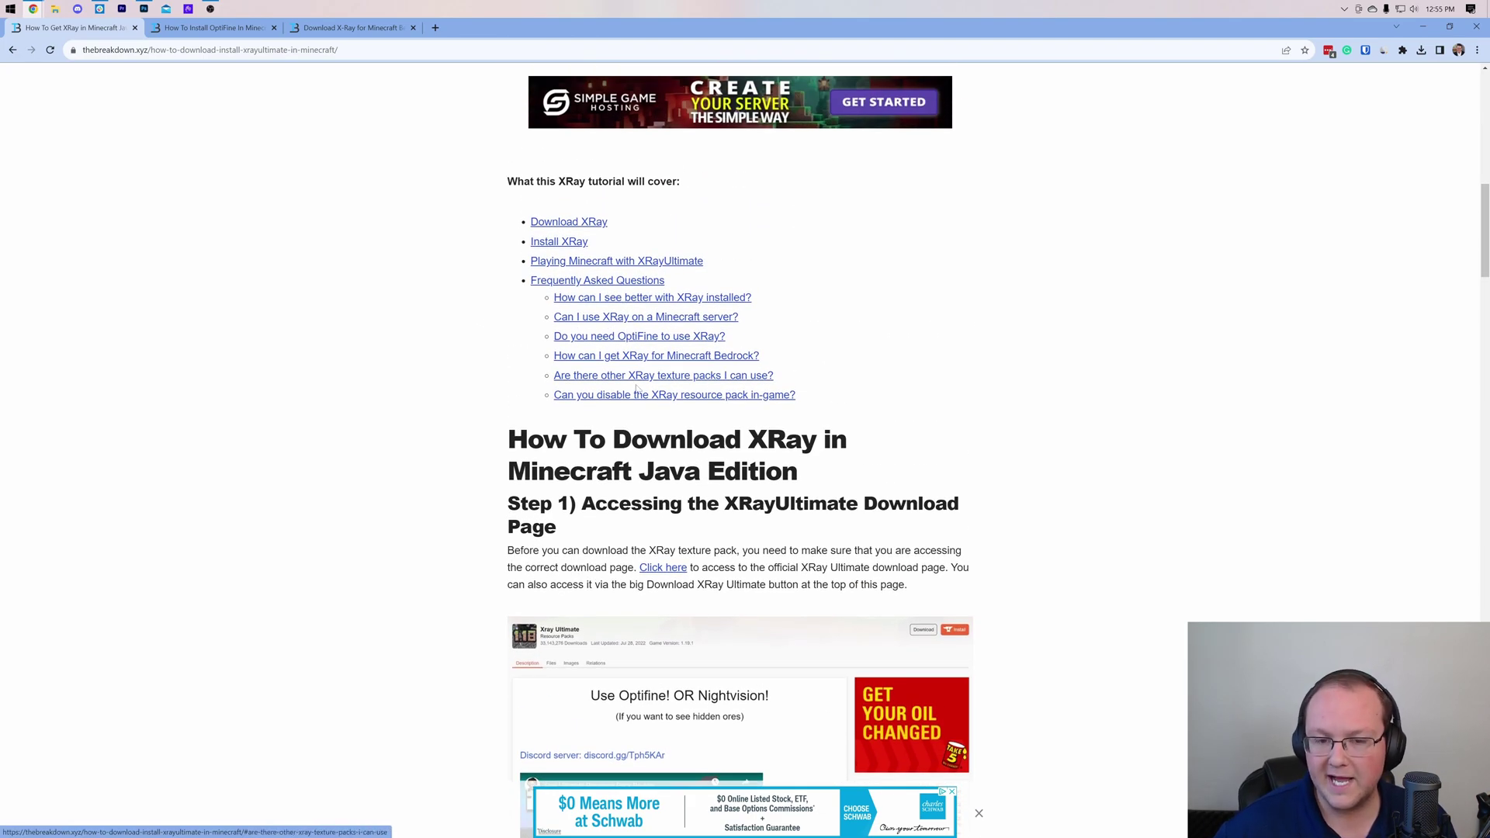
scroll(667, 272, "up", 6)
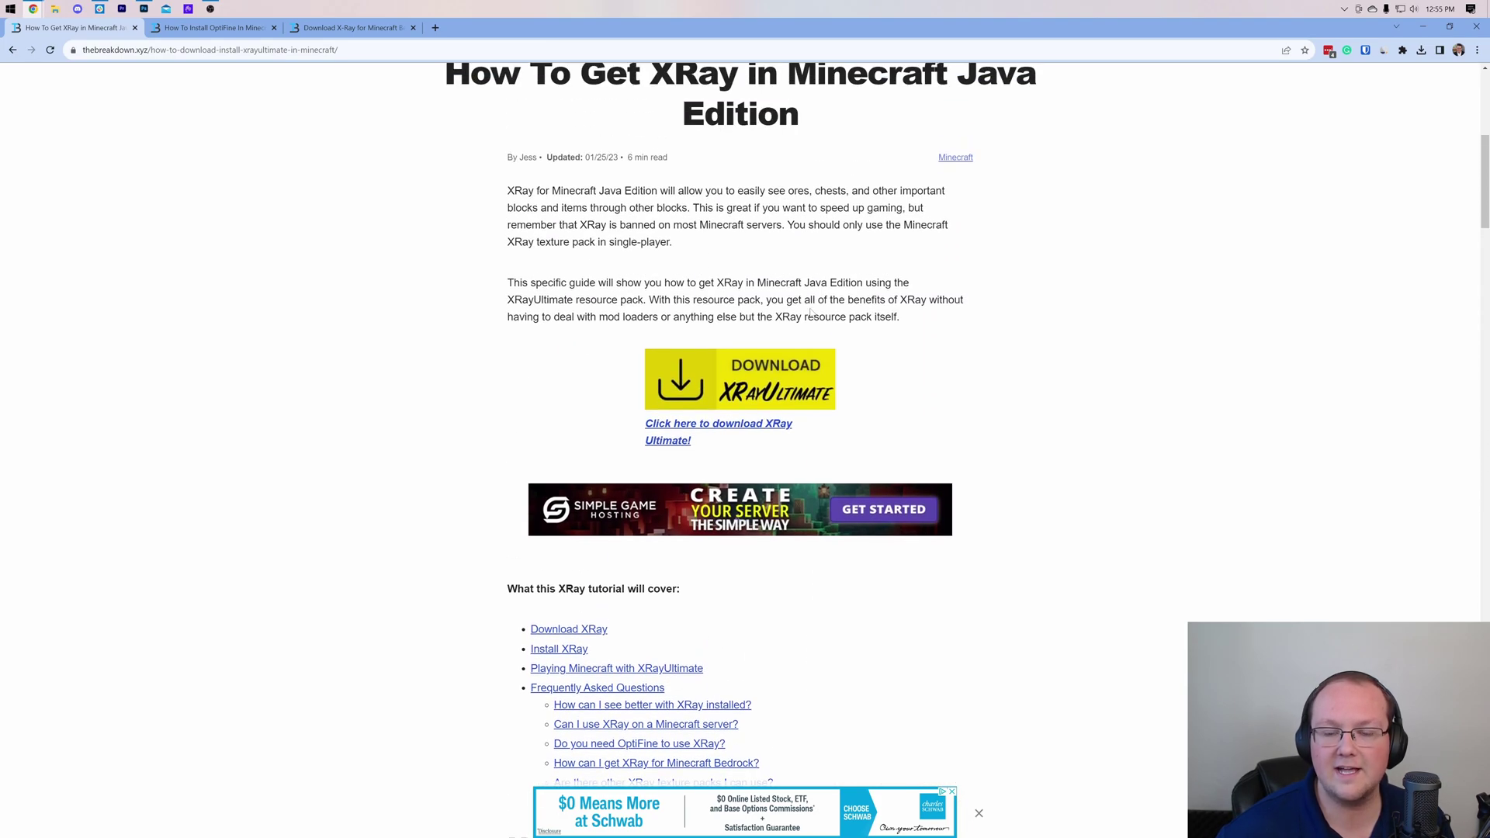
scroll(722, 155, "down", 2)
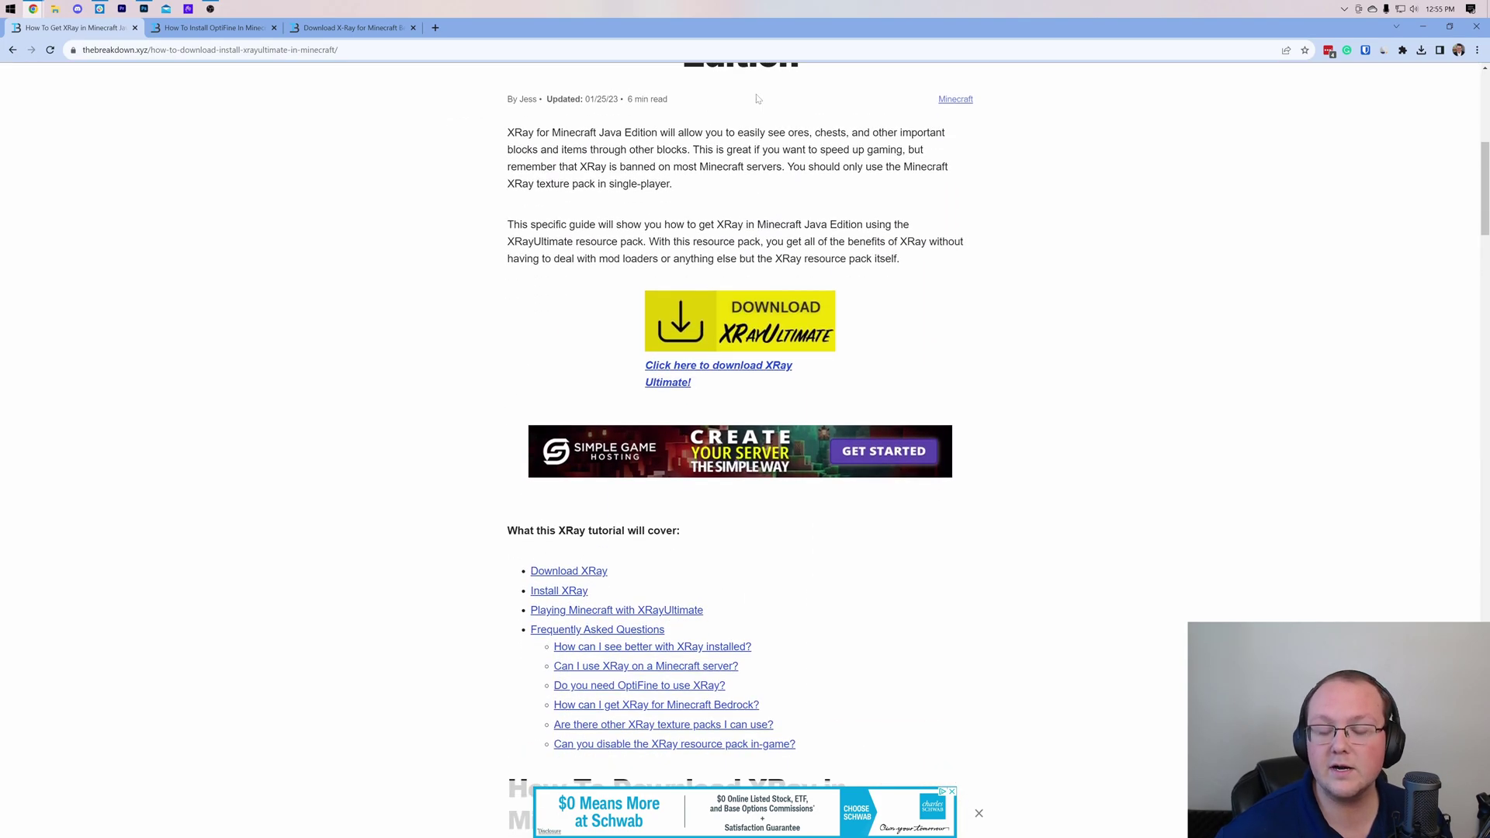
left_click(702, 337)
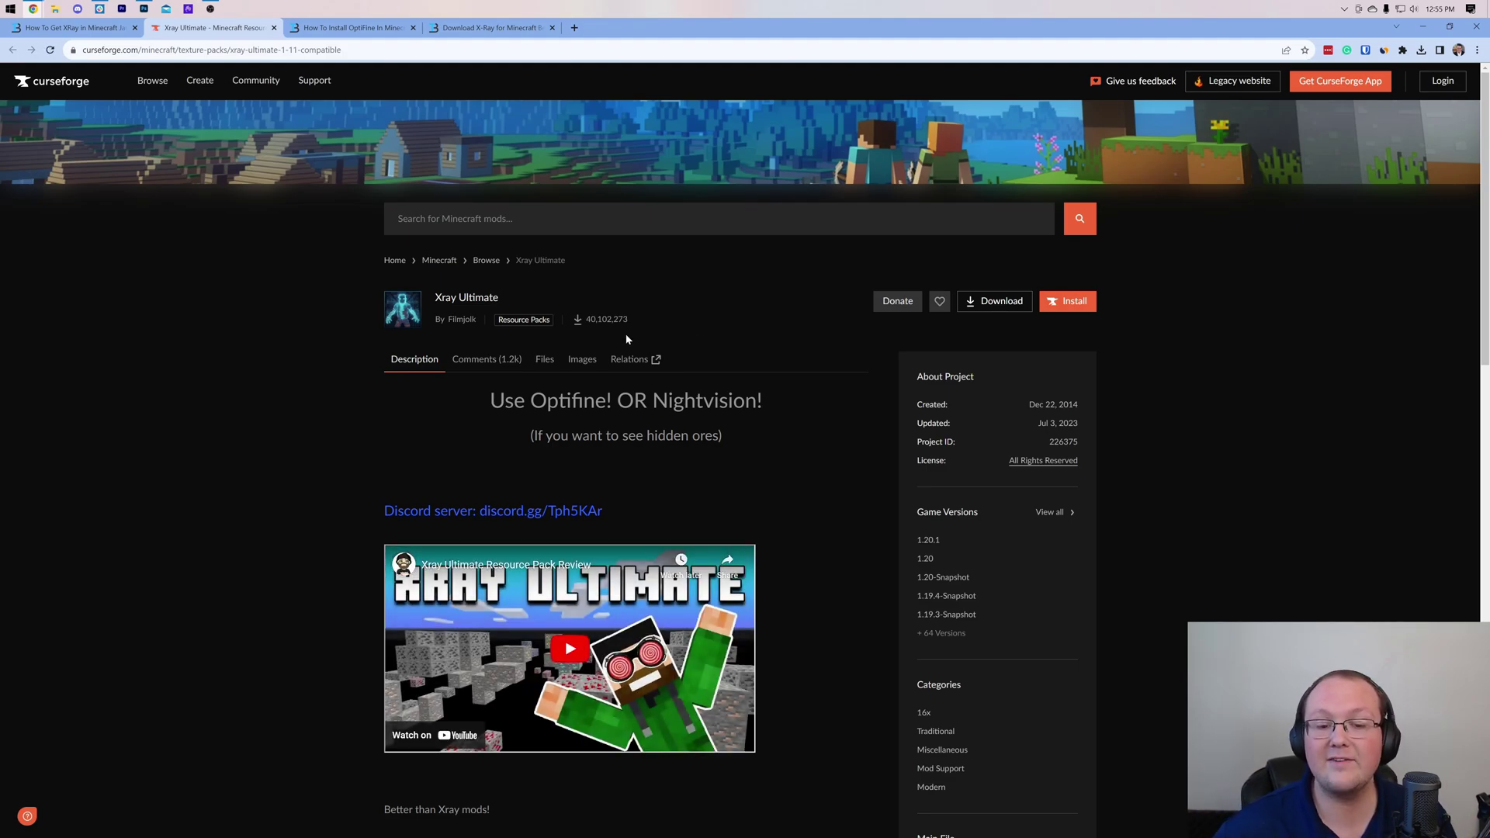
Download Xray_Ultimate_1.20.1_v4.2.5.zip, the newest 1.20.1 entry in the Files list
left_click(544, 360)
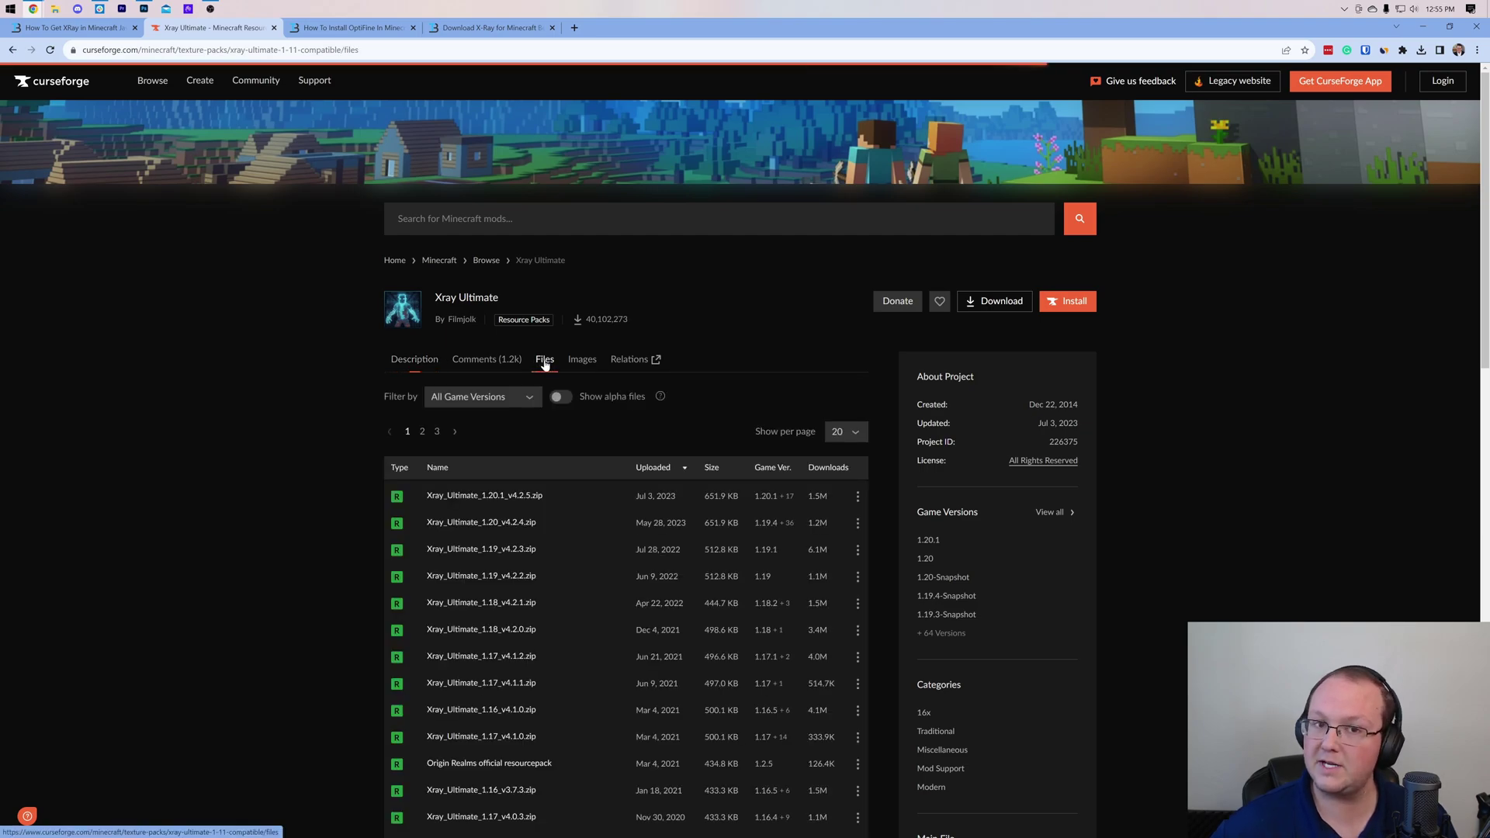
scroll(731, 285, "down", 1)
scroll(731, 286, "down", 1)
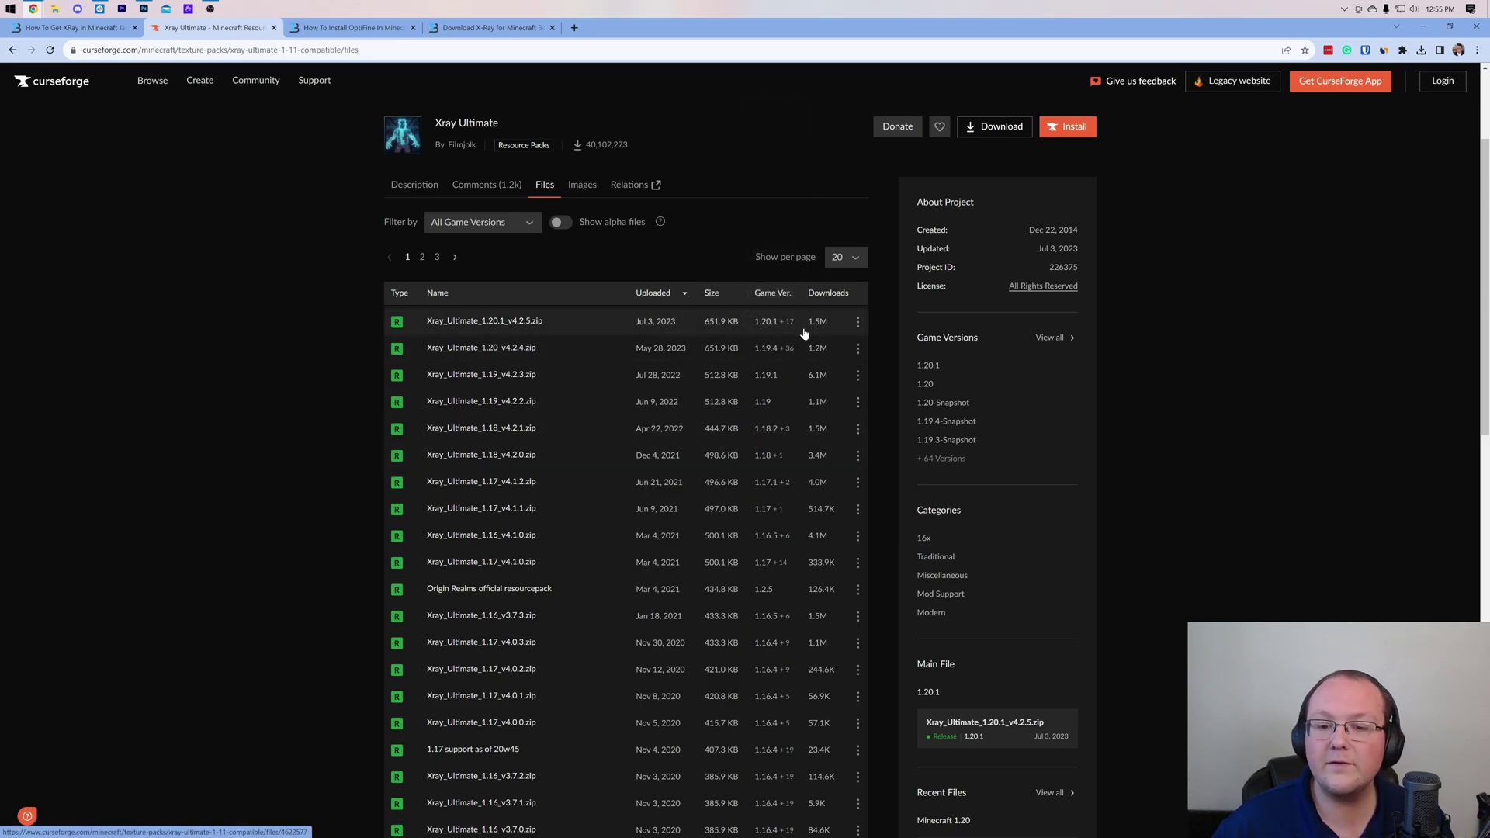
left_click(857, 323)
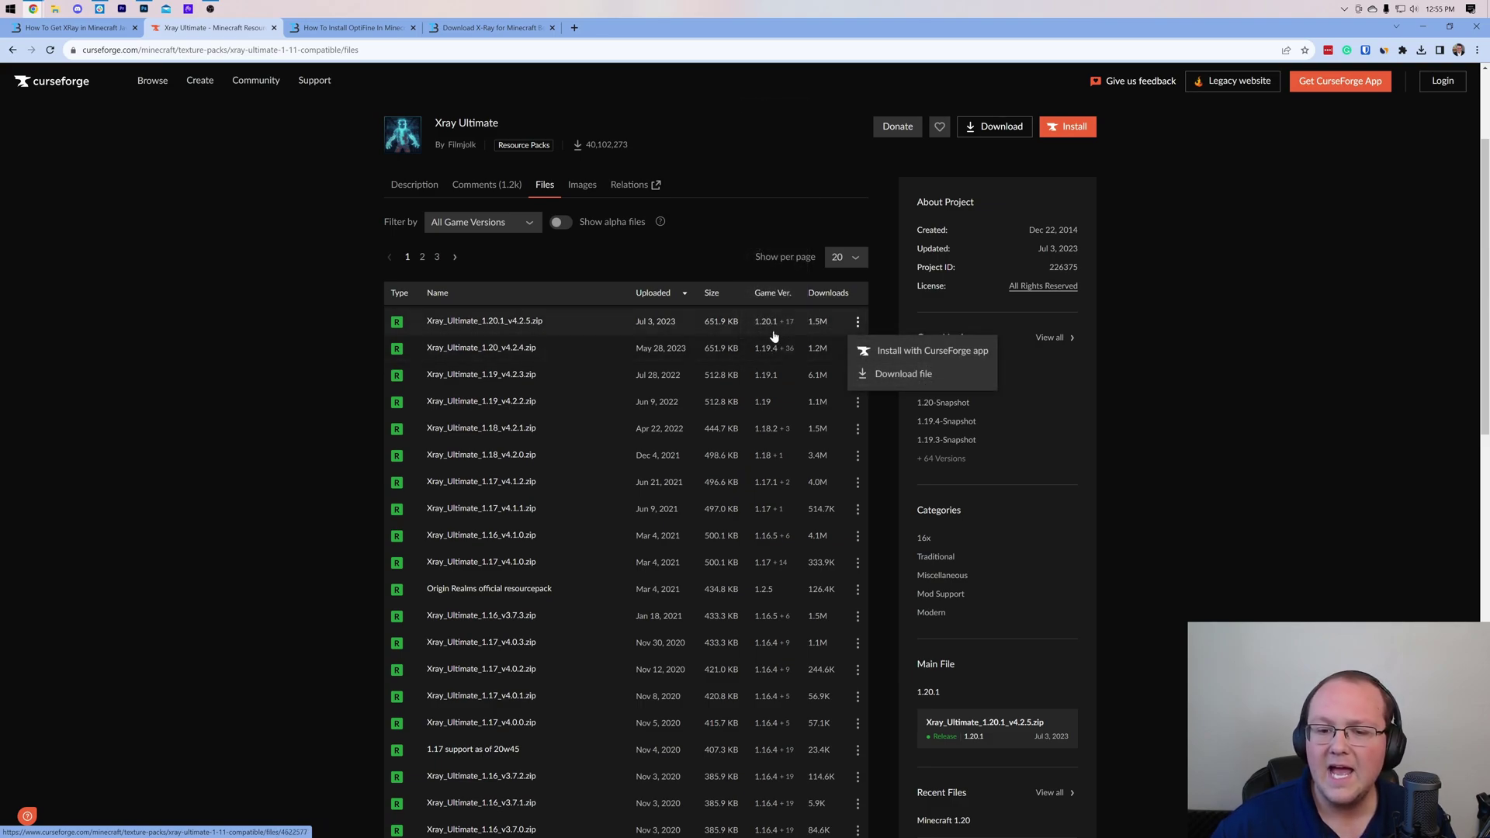
mouse_move(762, 328)
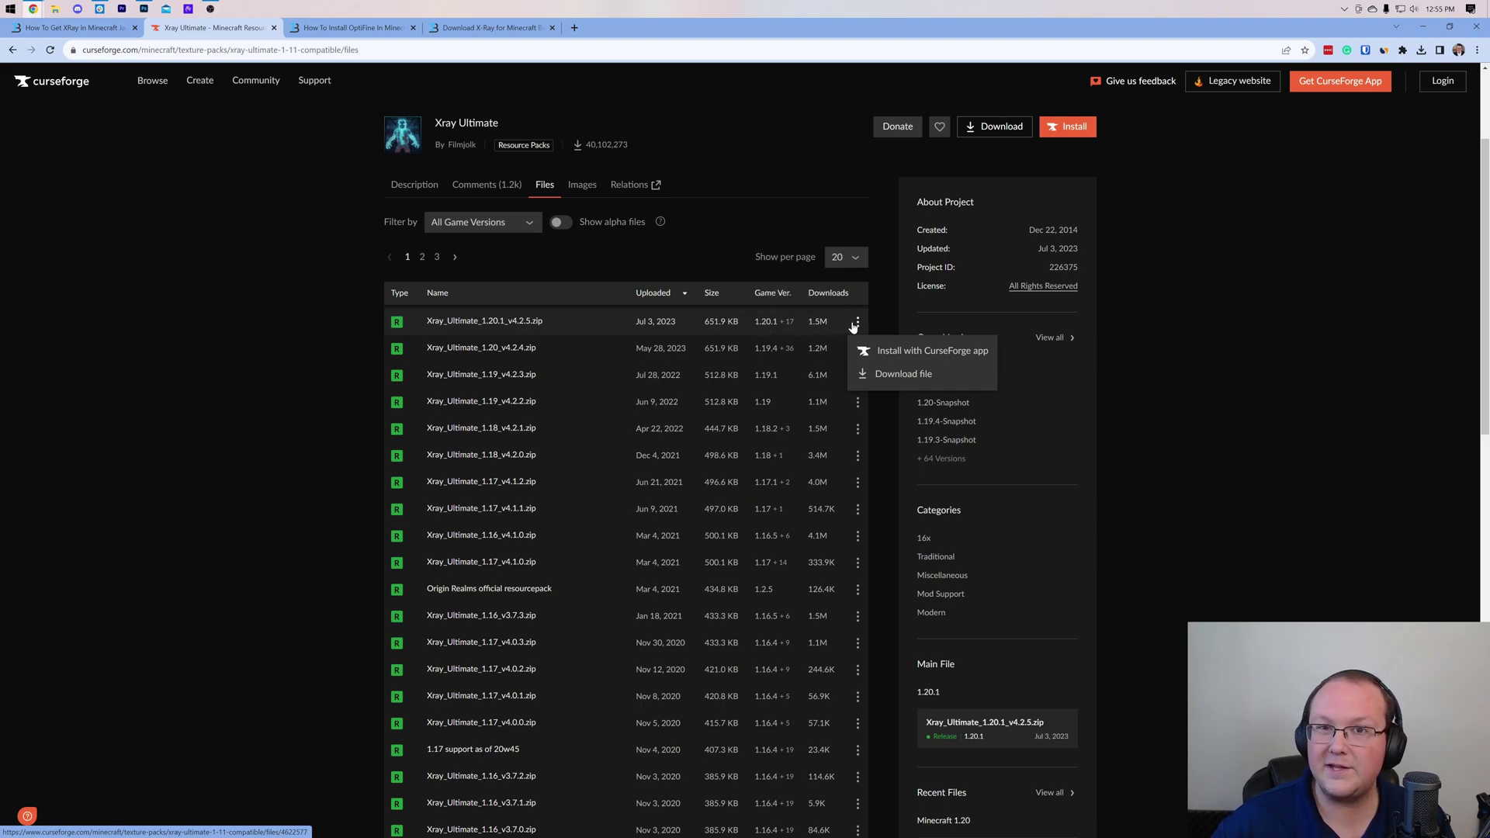
left_click(877, 370)
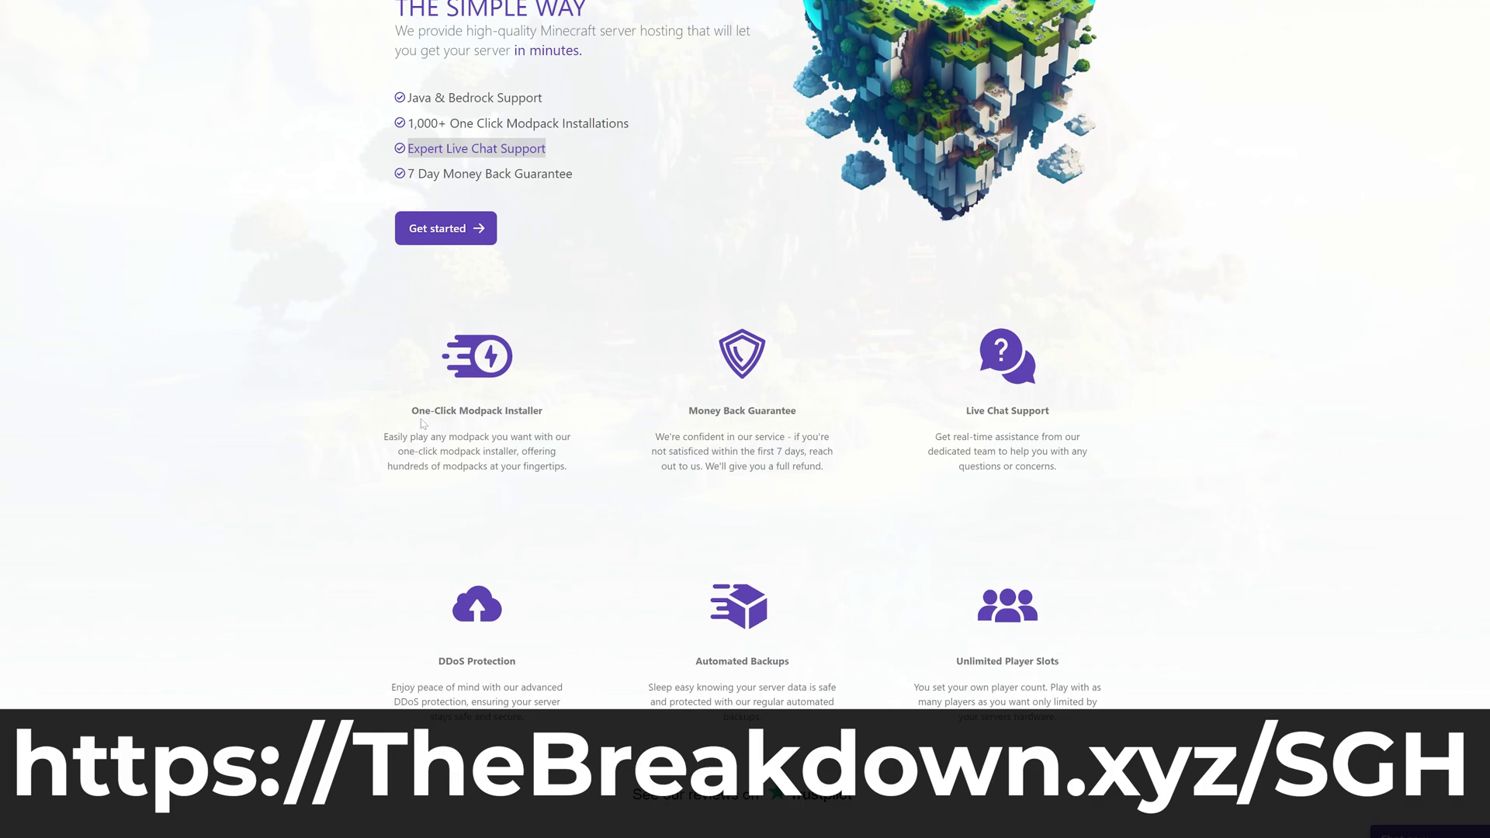
Choose DawnCraft version 1.27_hf in the modpack installer and install it
left_click_drag(412, 411, 541, 411)
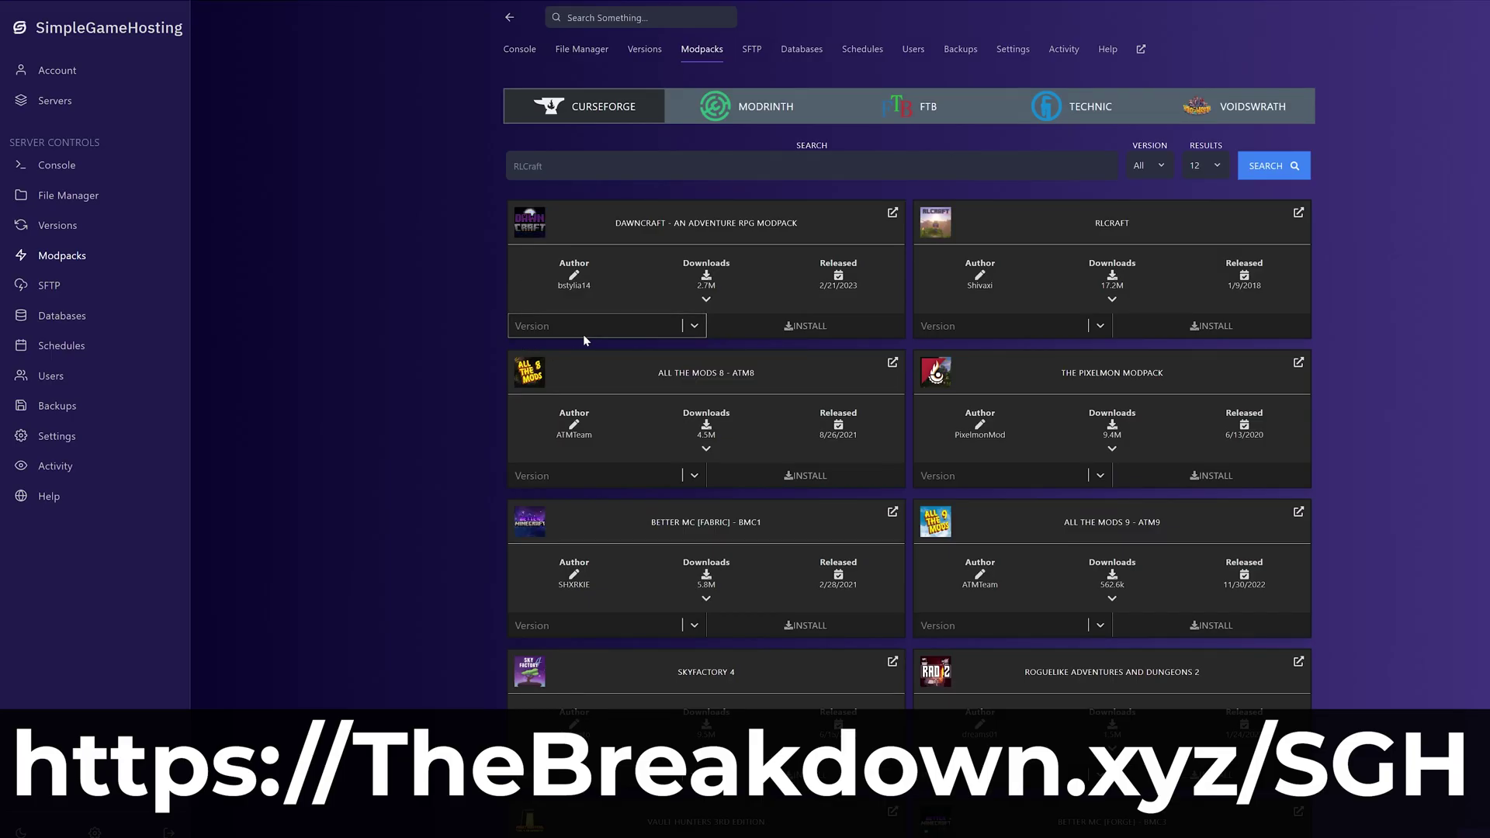
left_click(584, 330)
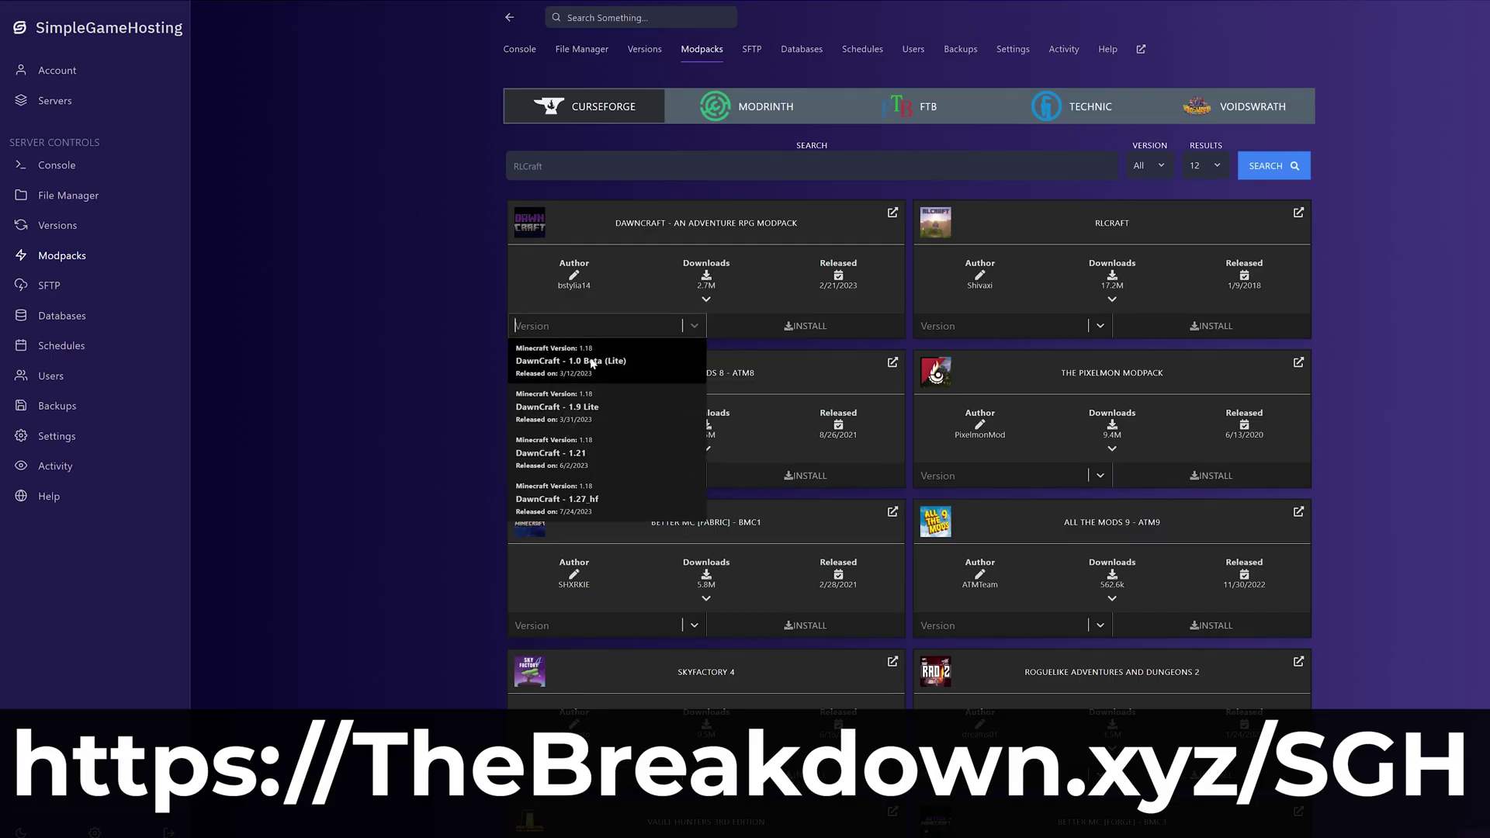
left_click(597, 505)
left_click(776, 338)
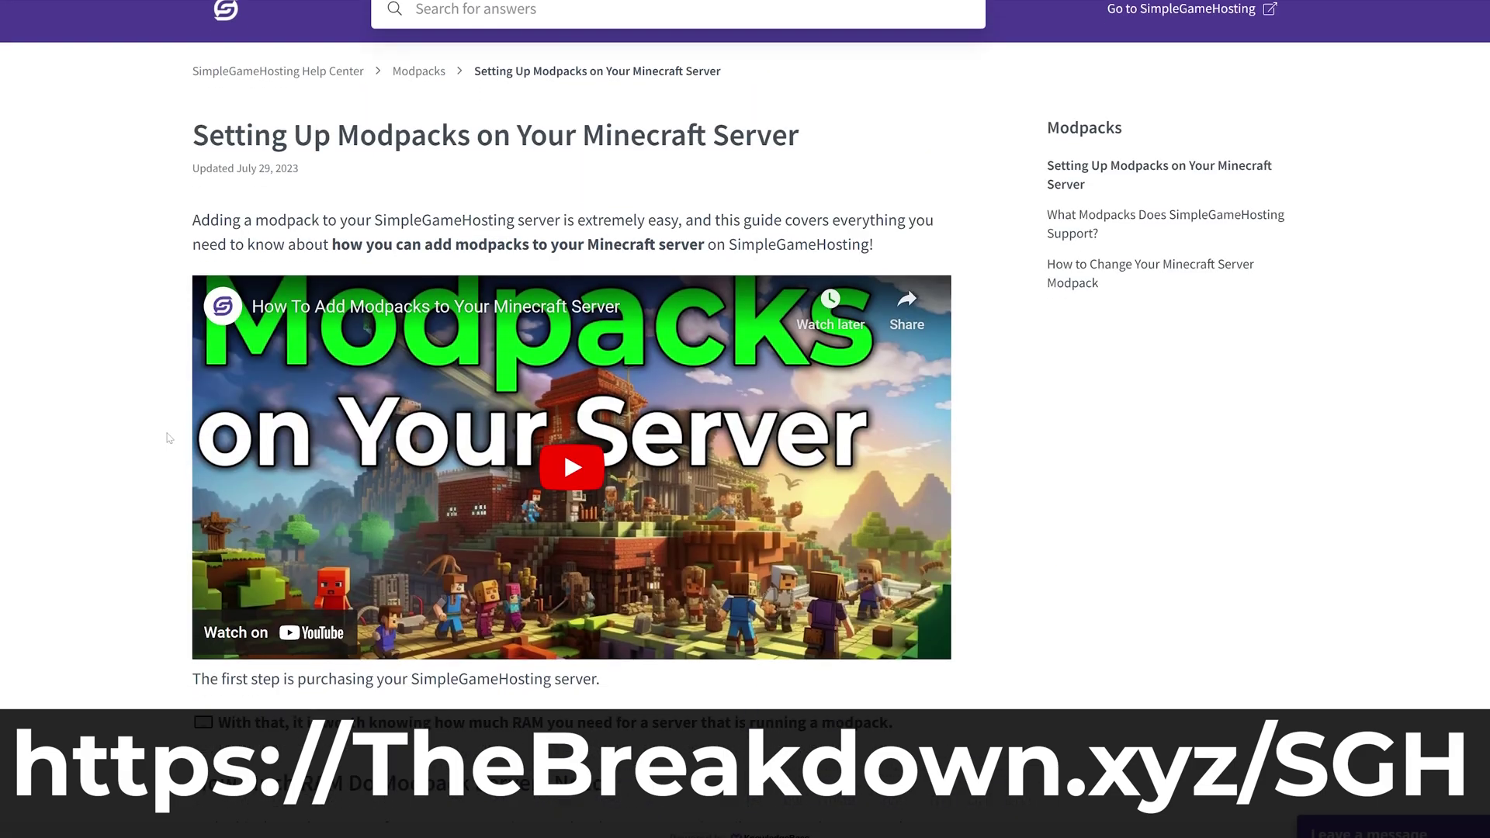
Scroll to the Versions list and install Vanilla 1.20.1 on the server
scroll(169, 439, "down", 10)
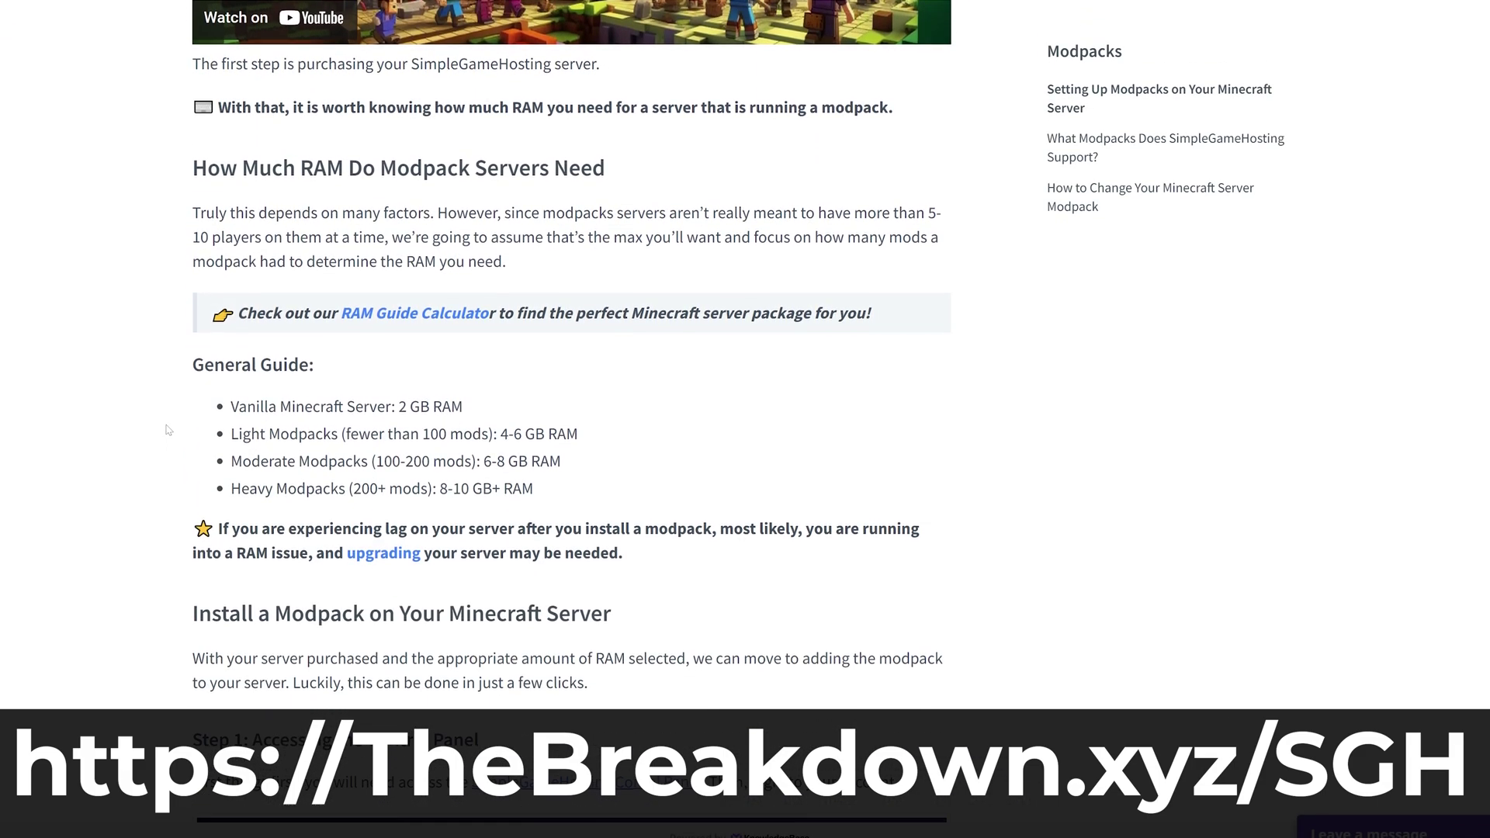
scroll(170, 425, "down", 6)
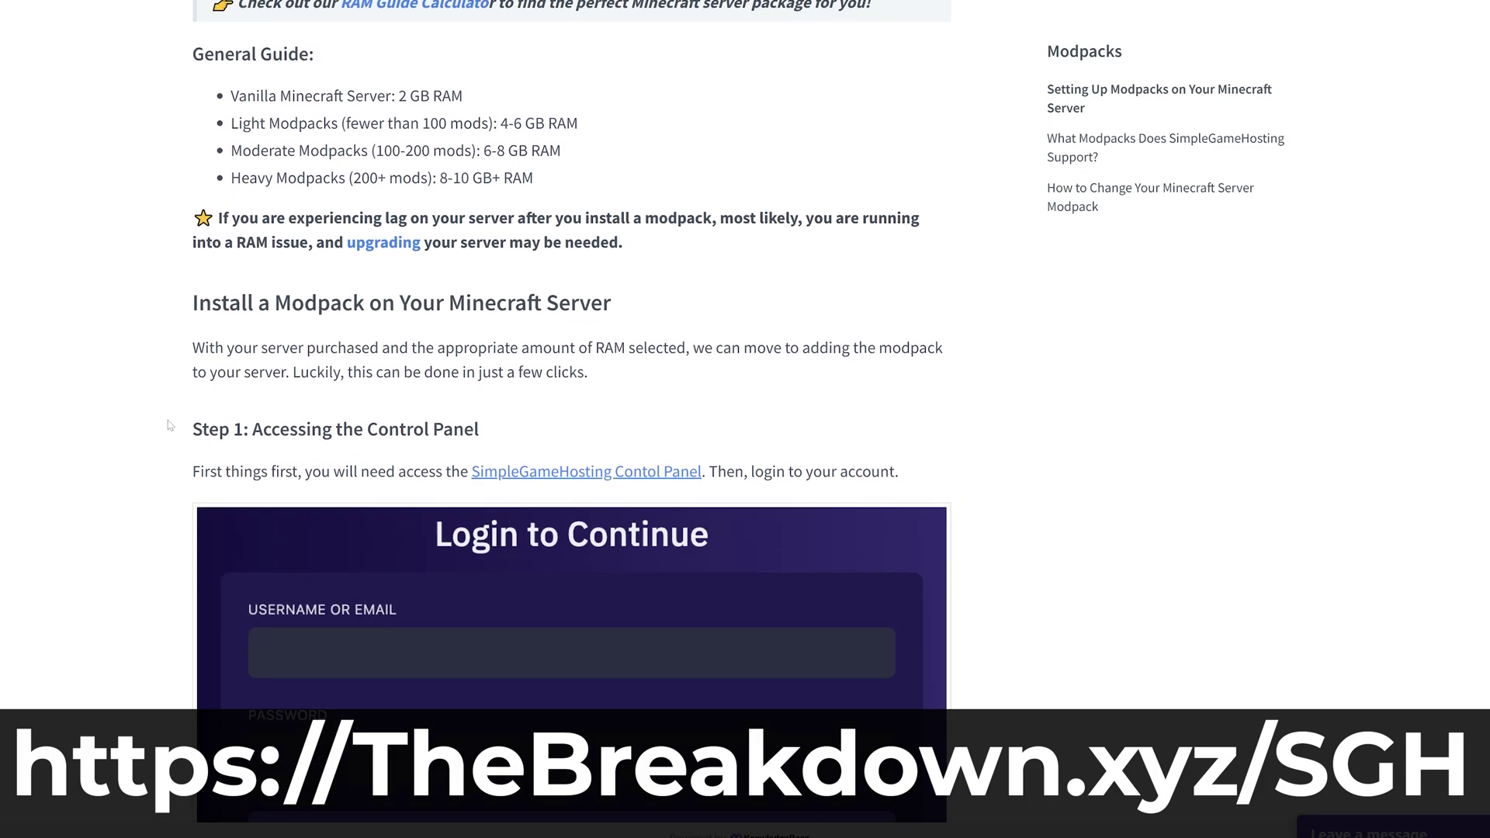
scroll(170, 425, "down", 3)
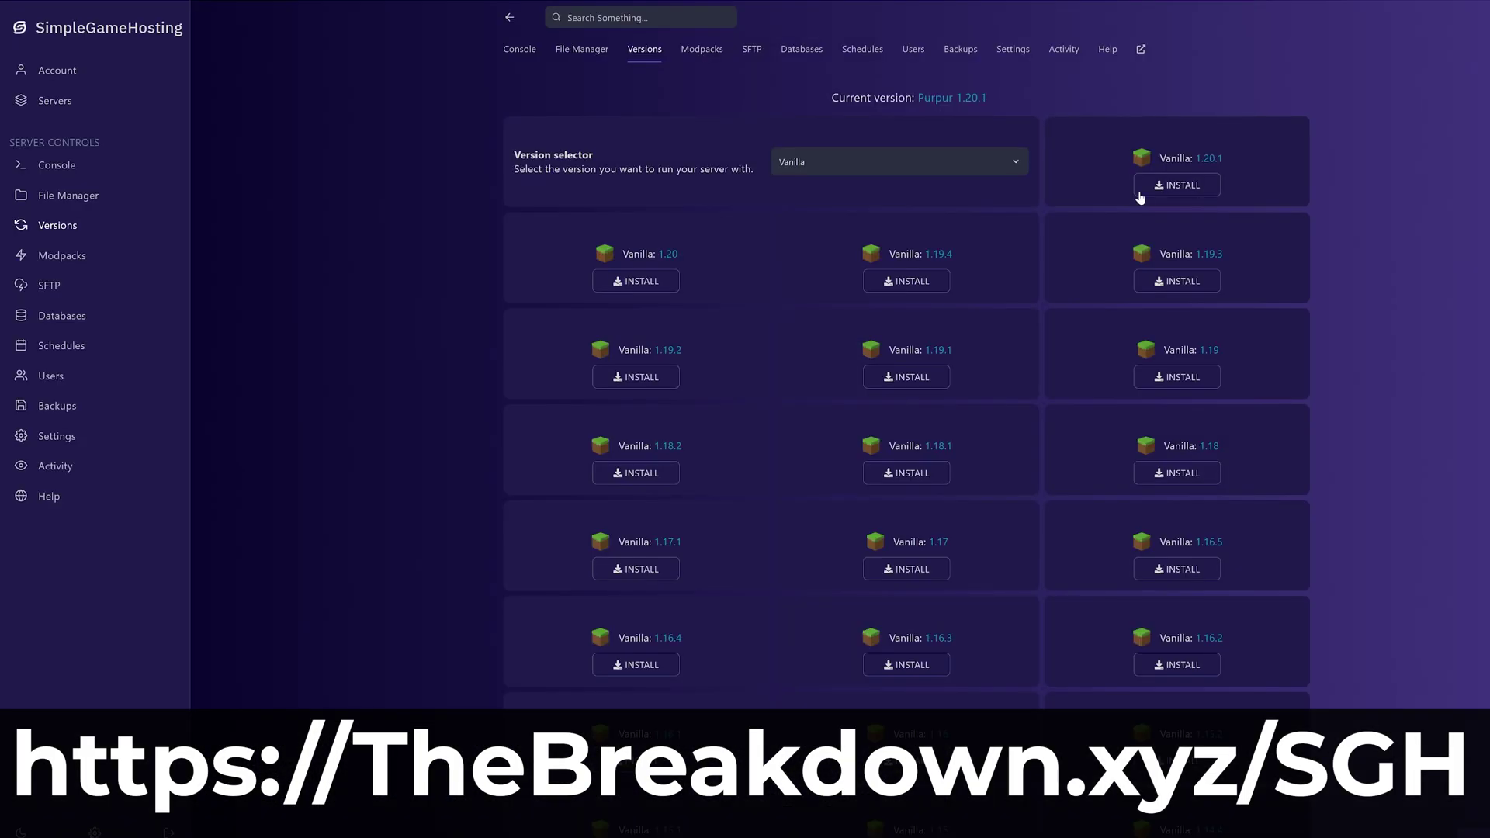
left_click(1164, 186)
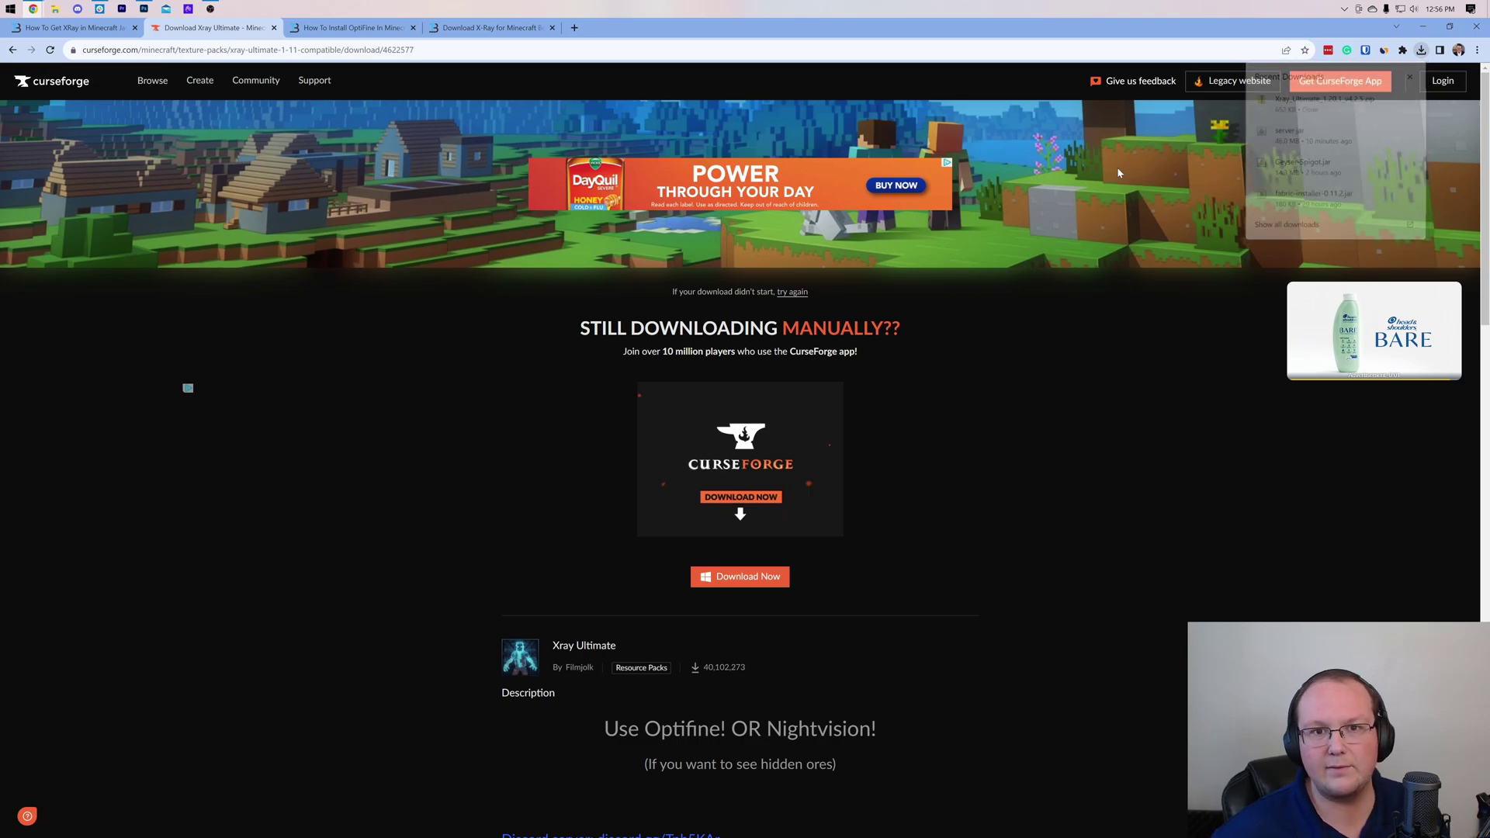
Minimize the browser to reveal the Windows desktop
left_click(1422, 25)
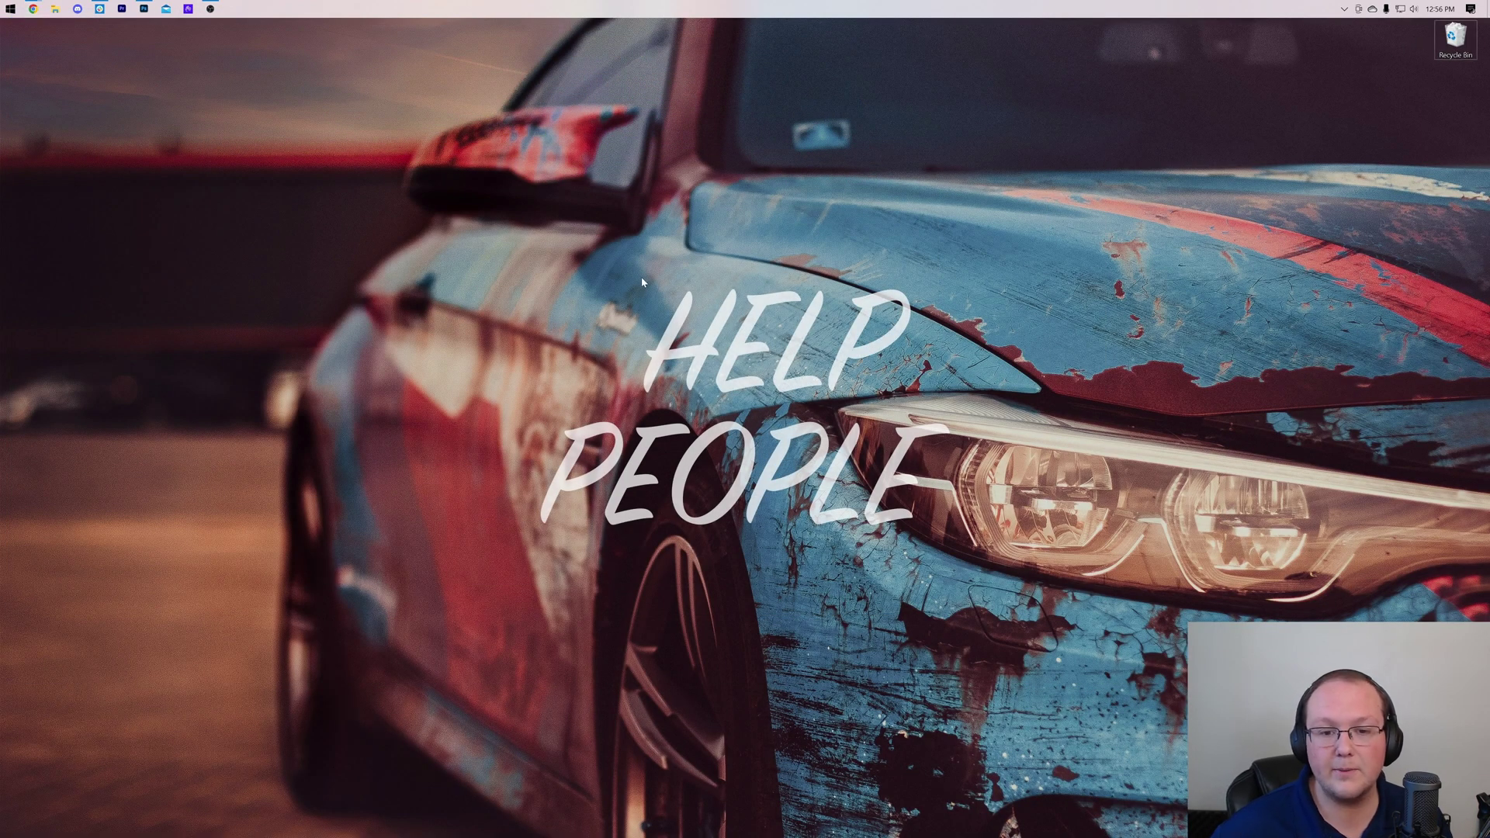
Move Xray_Ultimate_1.20.1_v4.2.5.zip from the Downloads folder onto the desktop
left_click(55, 8)
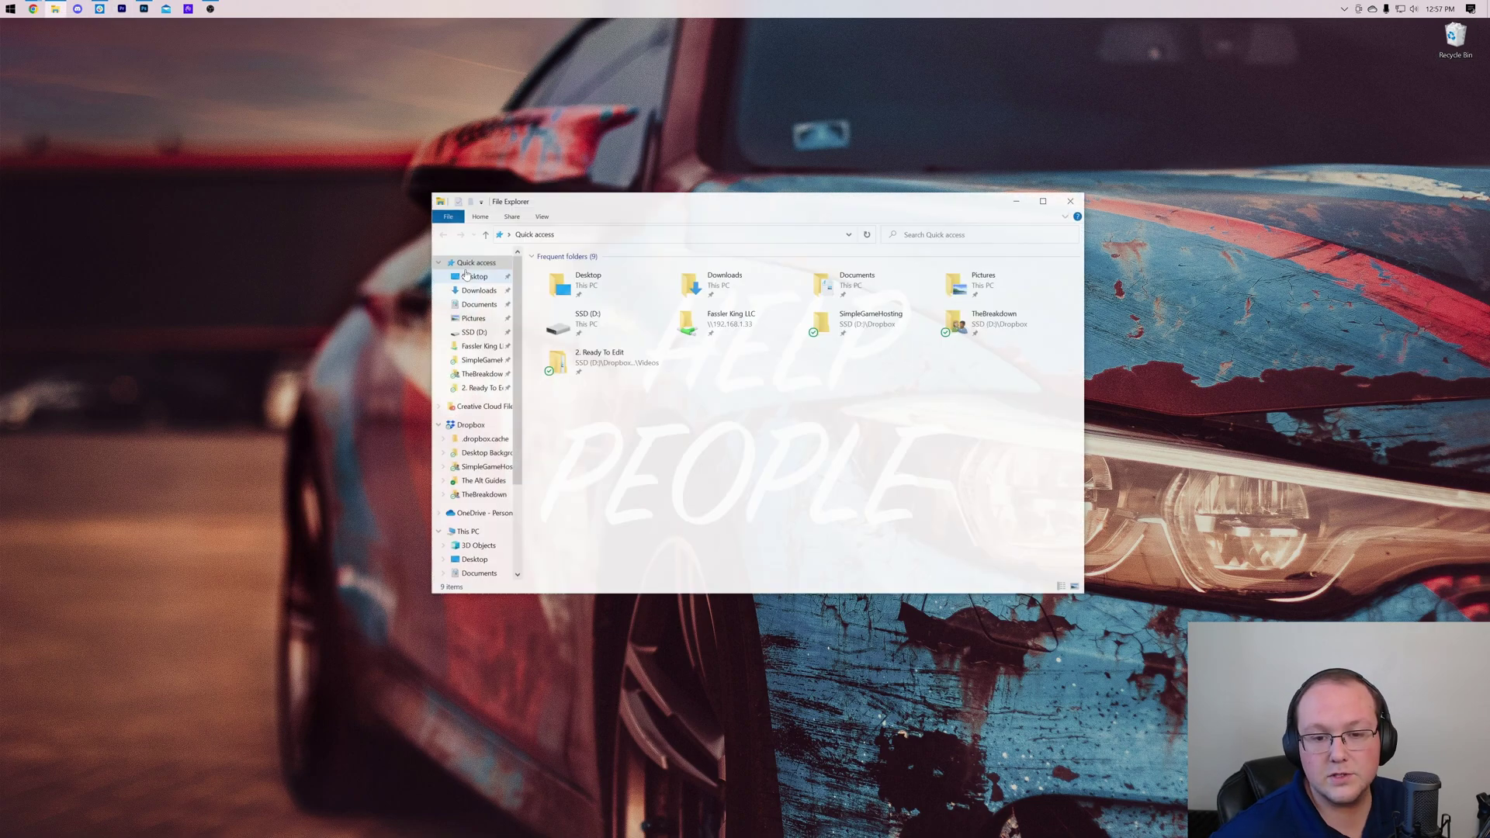
left_click(491, 292)
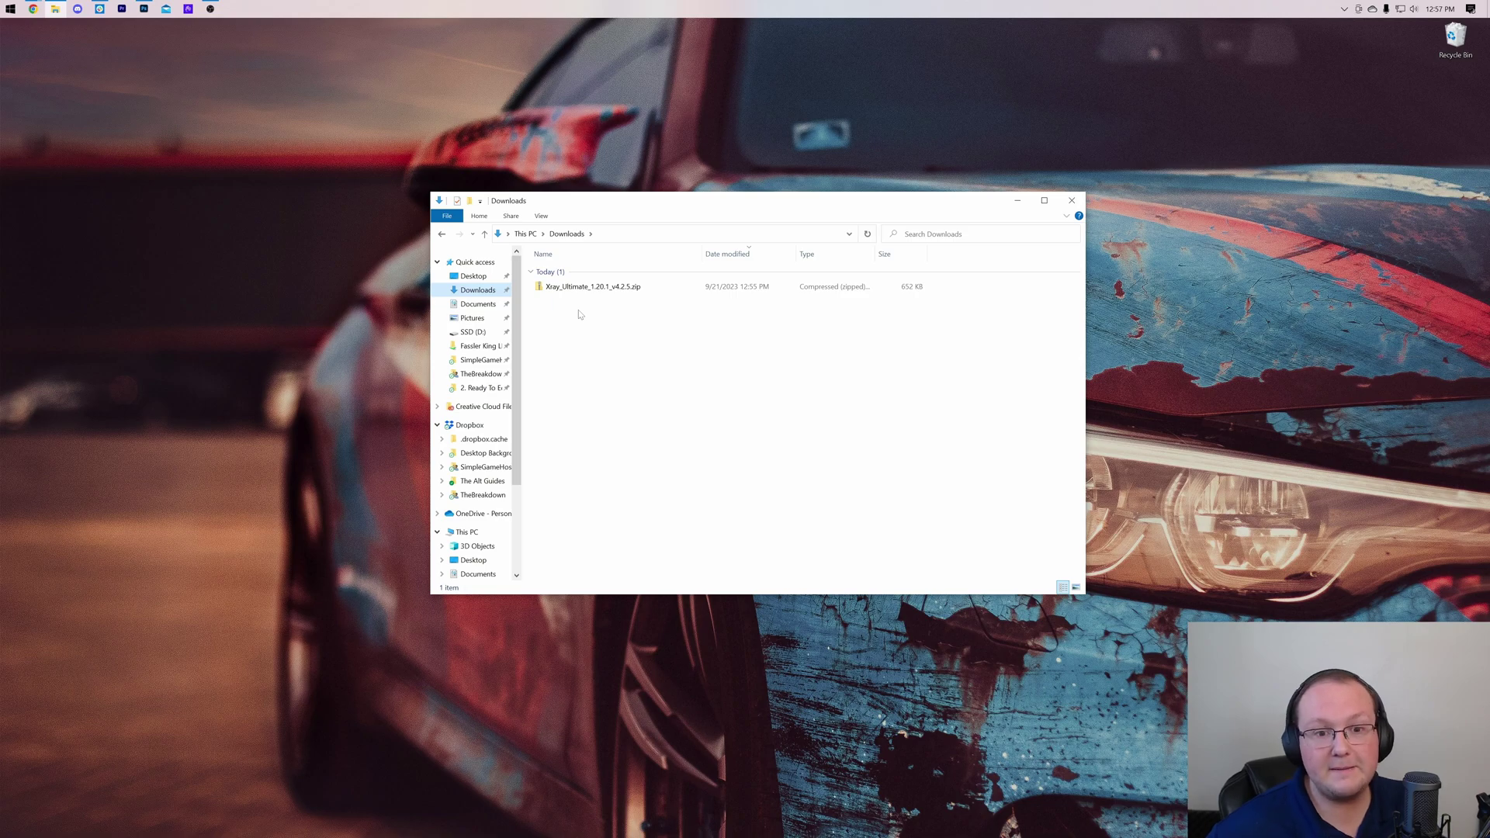
left_click_drag(586, 287, 613, 97)
Close File Explorer and launch Minecraft Launcher through a Start search for 'minecraft'
left_click(1072, 200)
key("super")
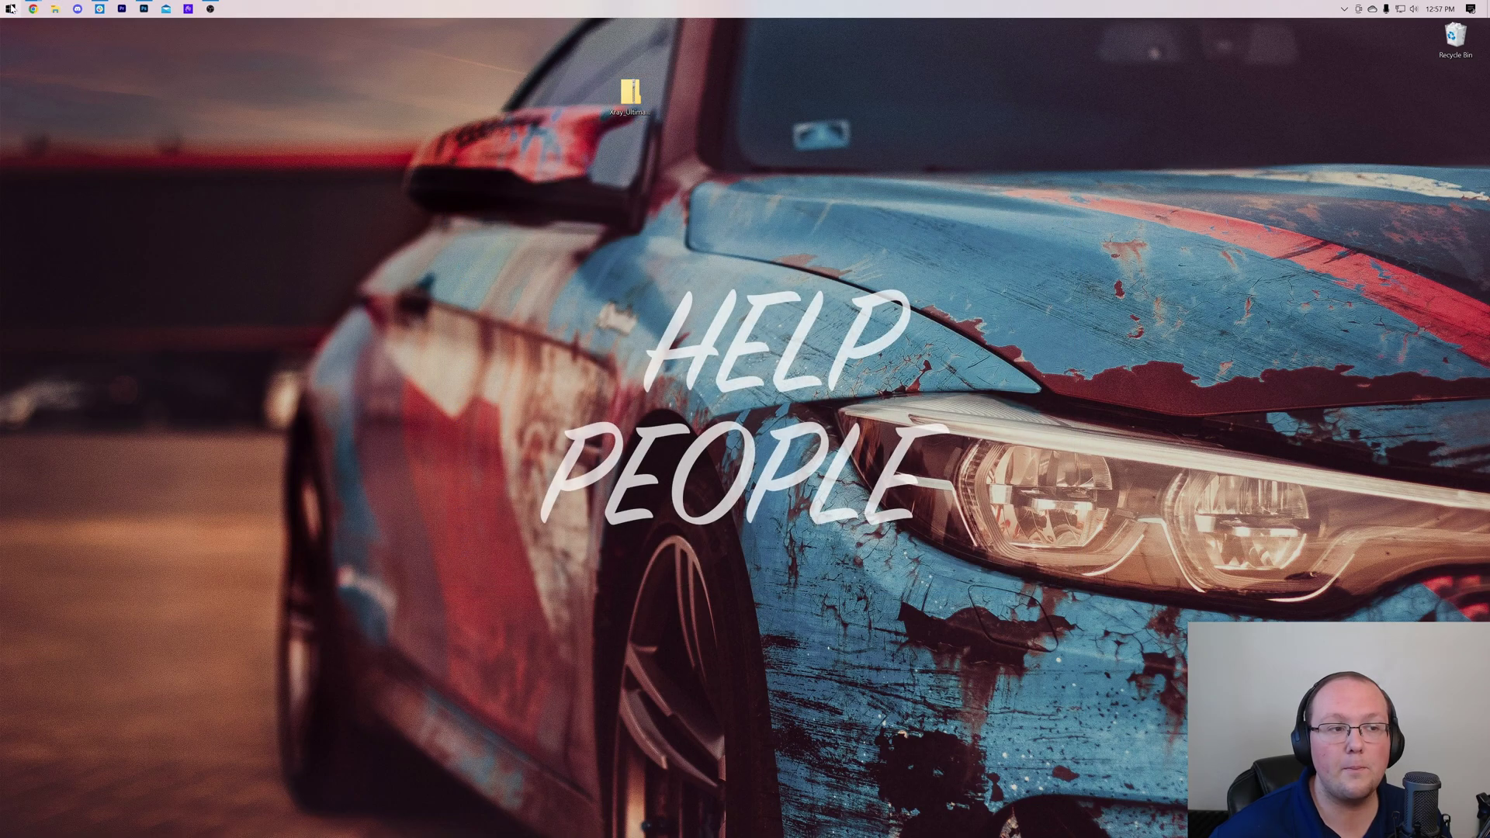
type("minecraft")
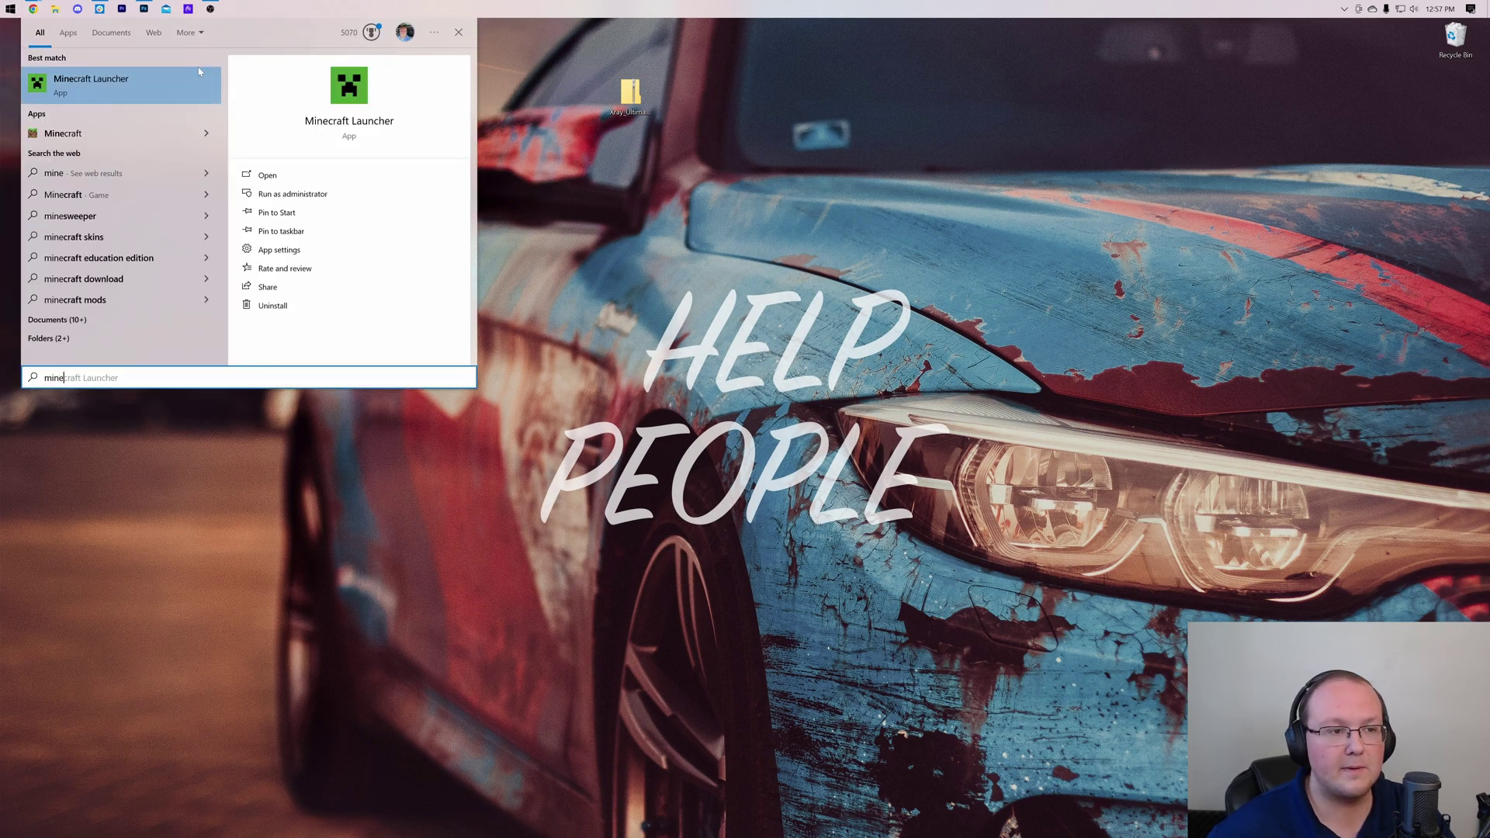
key("Return")
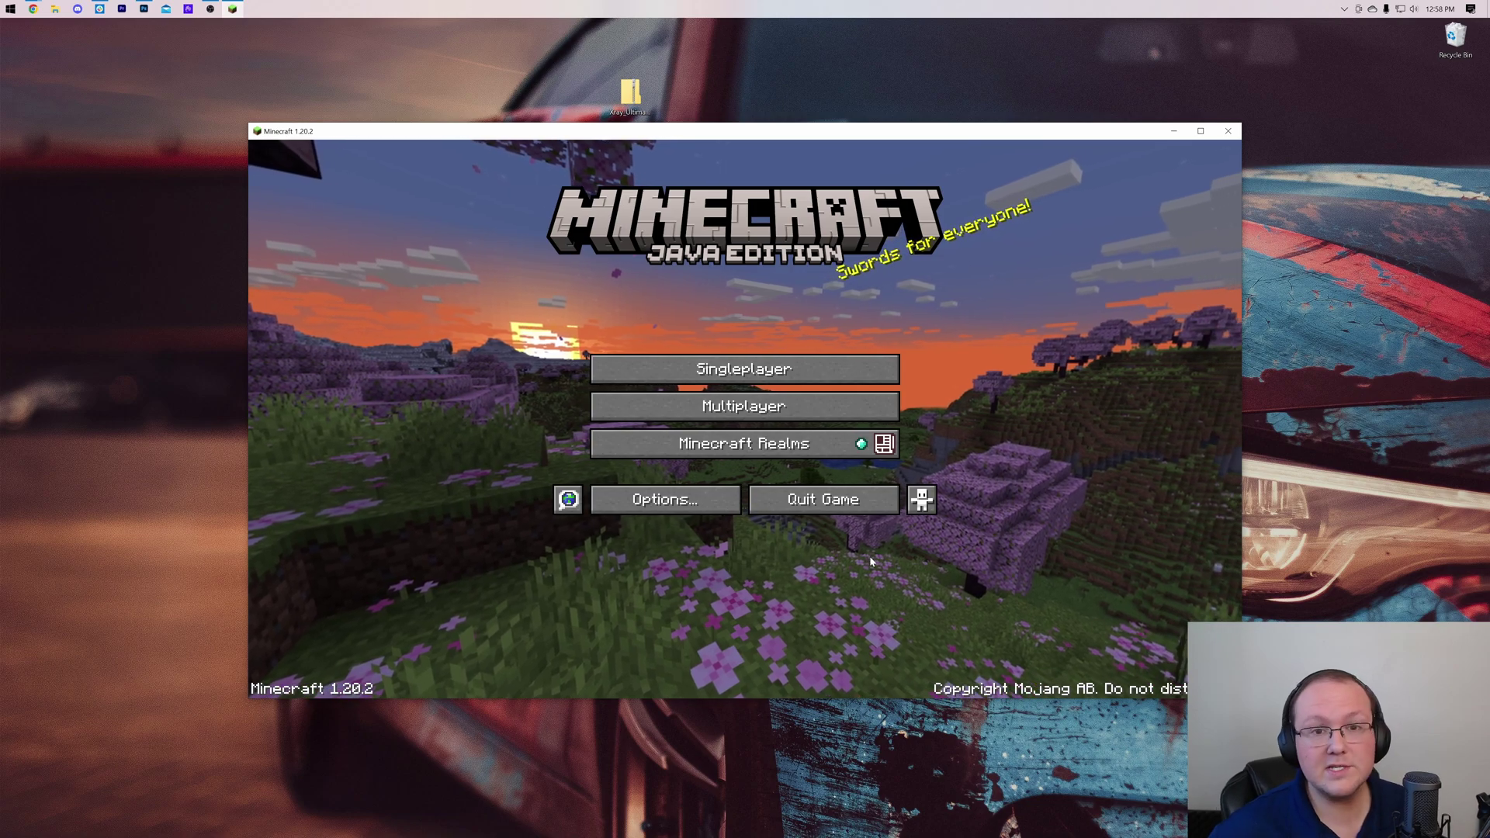
Copy the Xray Ultimate zip from the desktop into Minecraft's resourcepacks folder
left_click(703, 511)
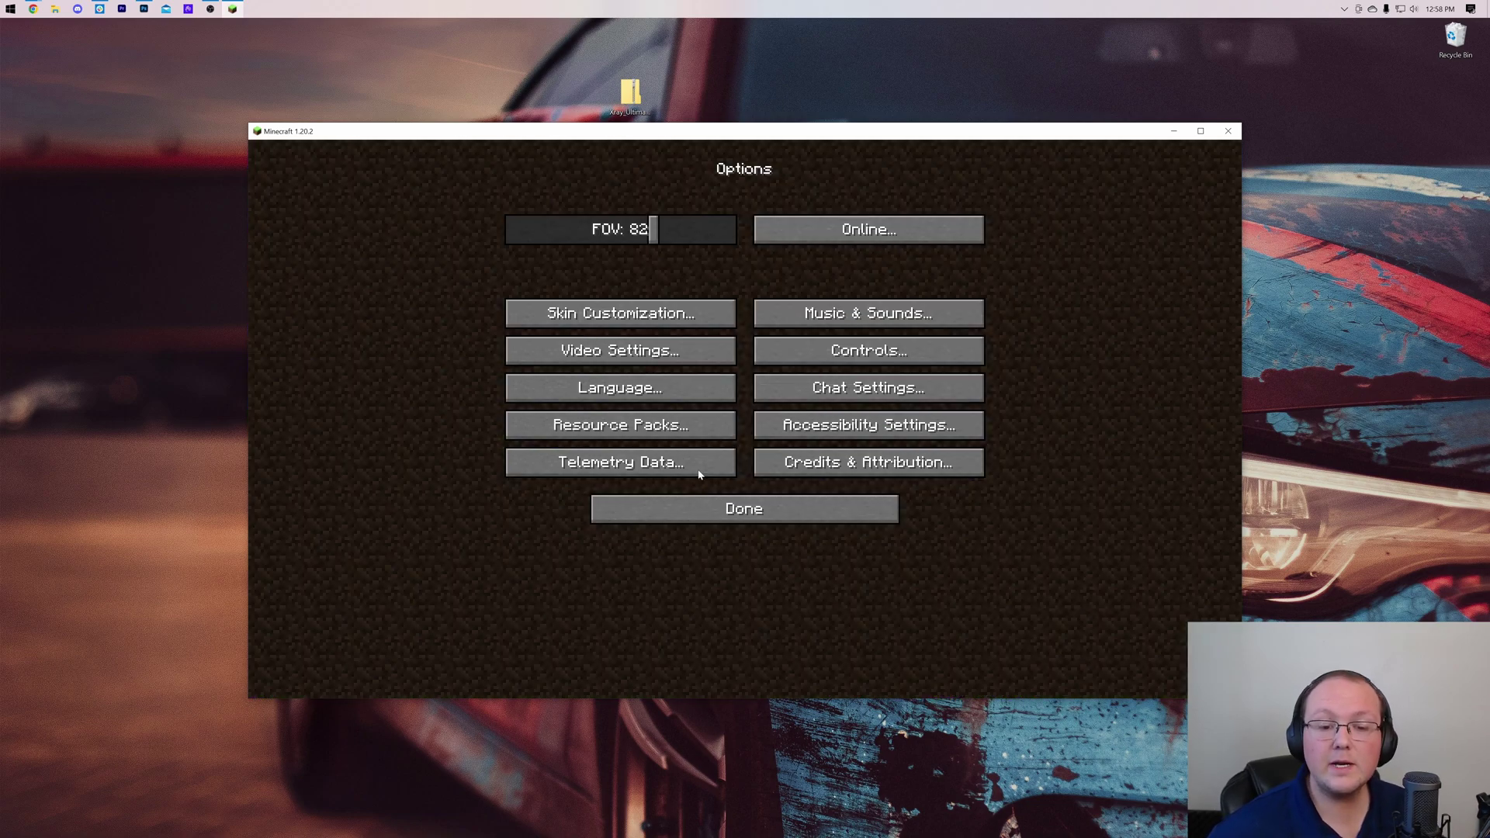
left_click(679, 434)
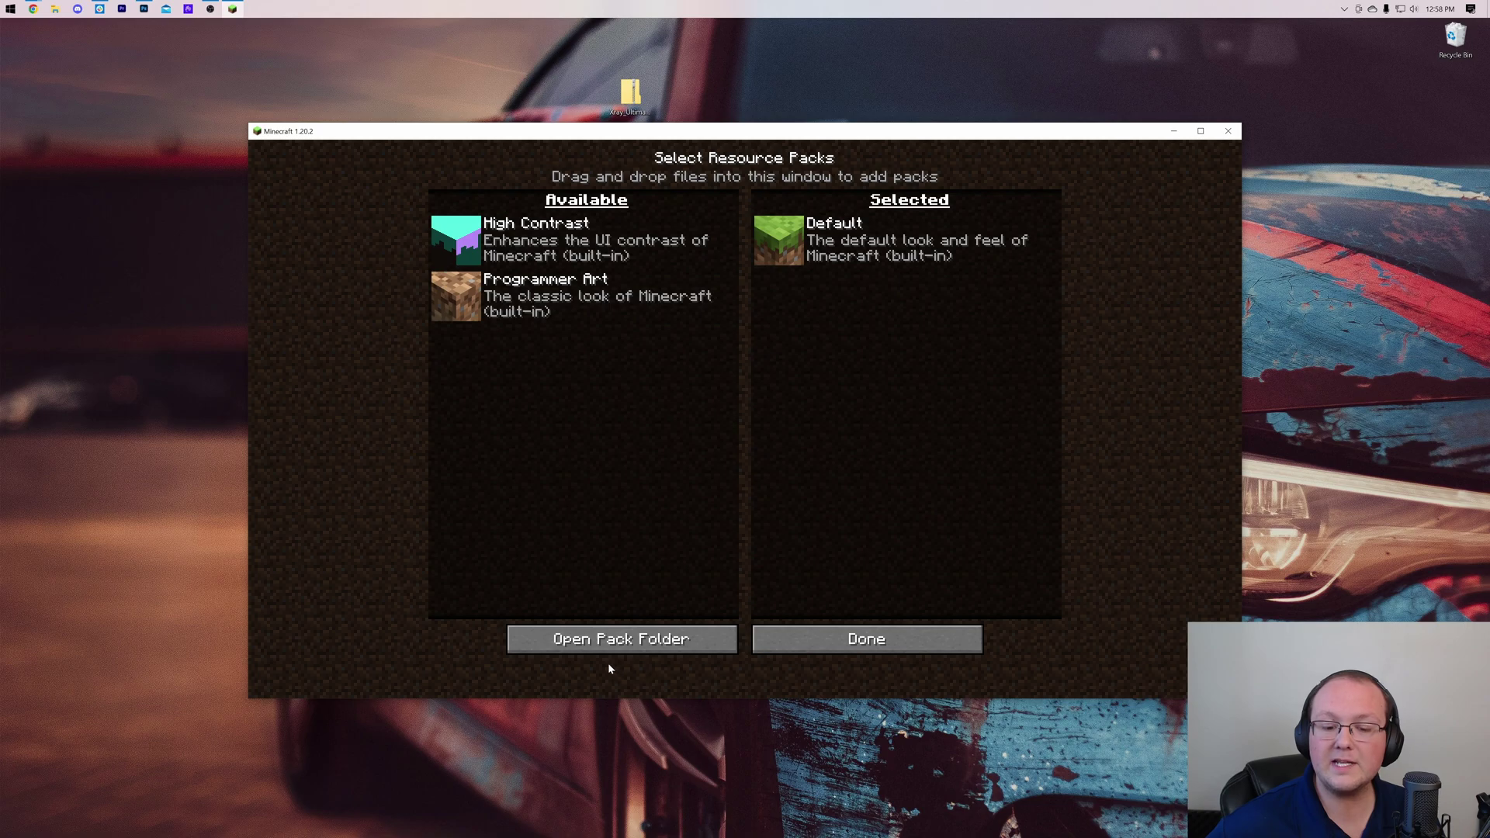
key("Escape")
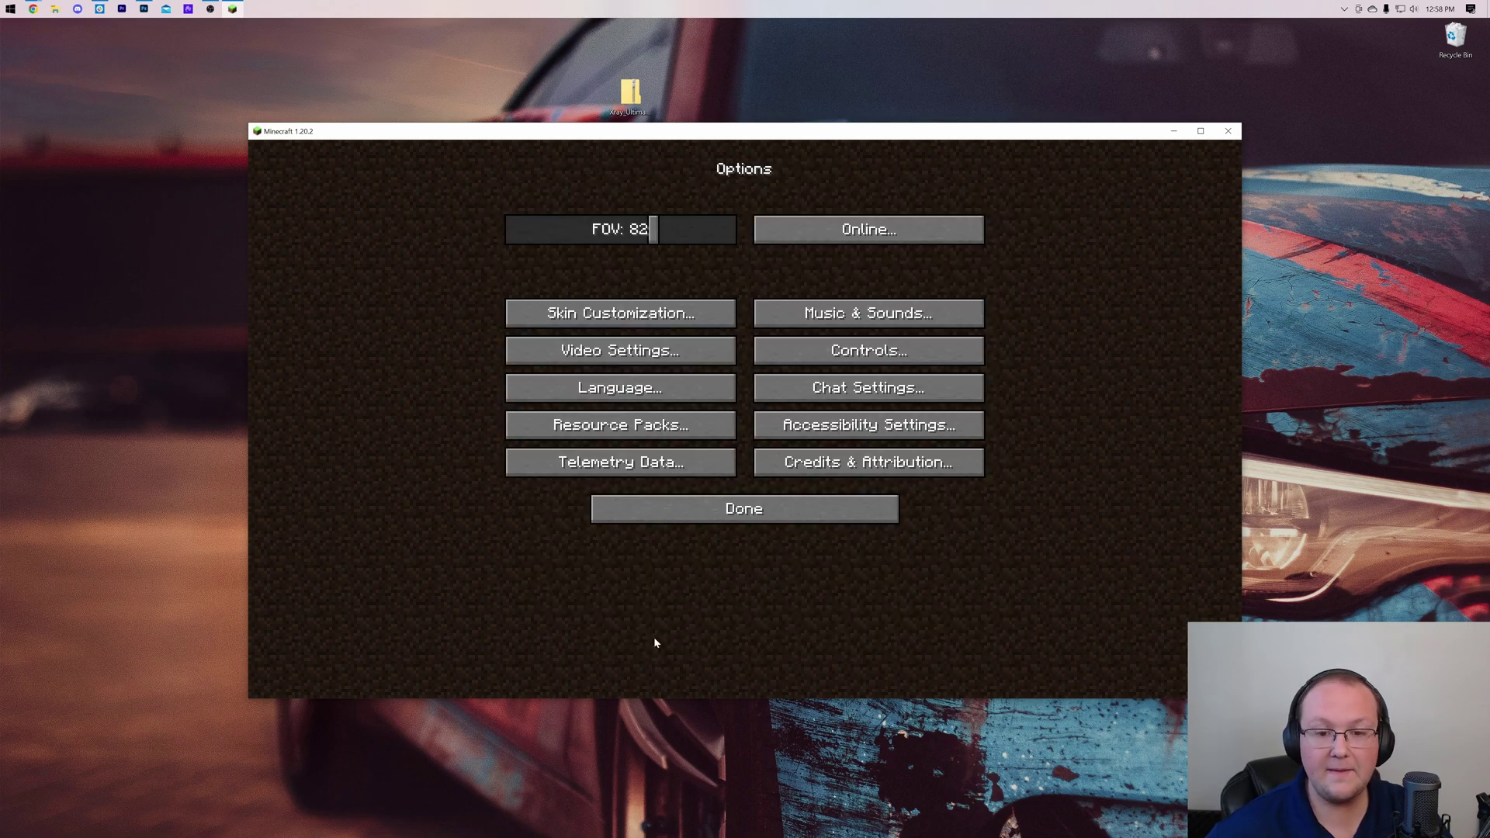
key("Escape")
left_click(669, 503)
left_click(638, 430)
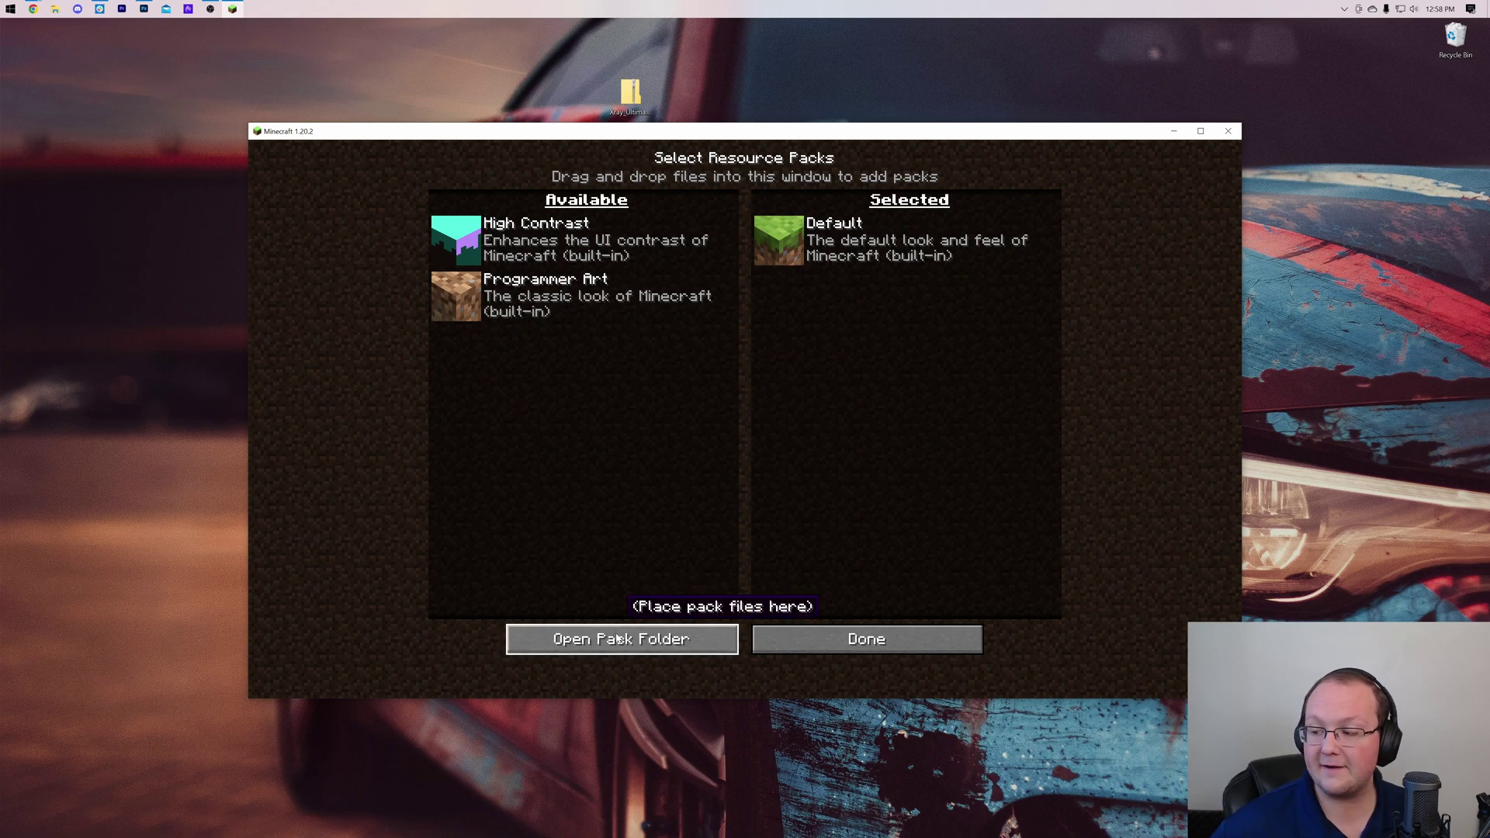
left_click(621, 639)
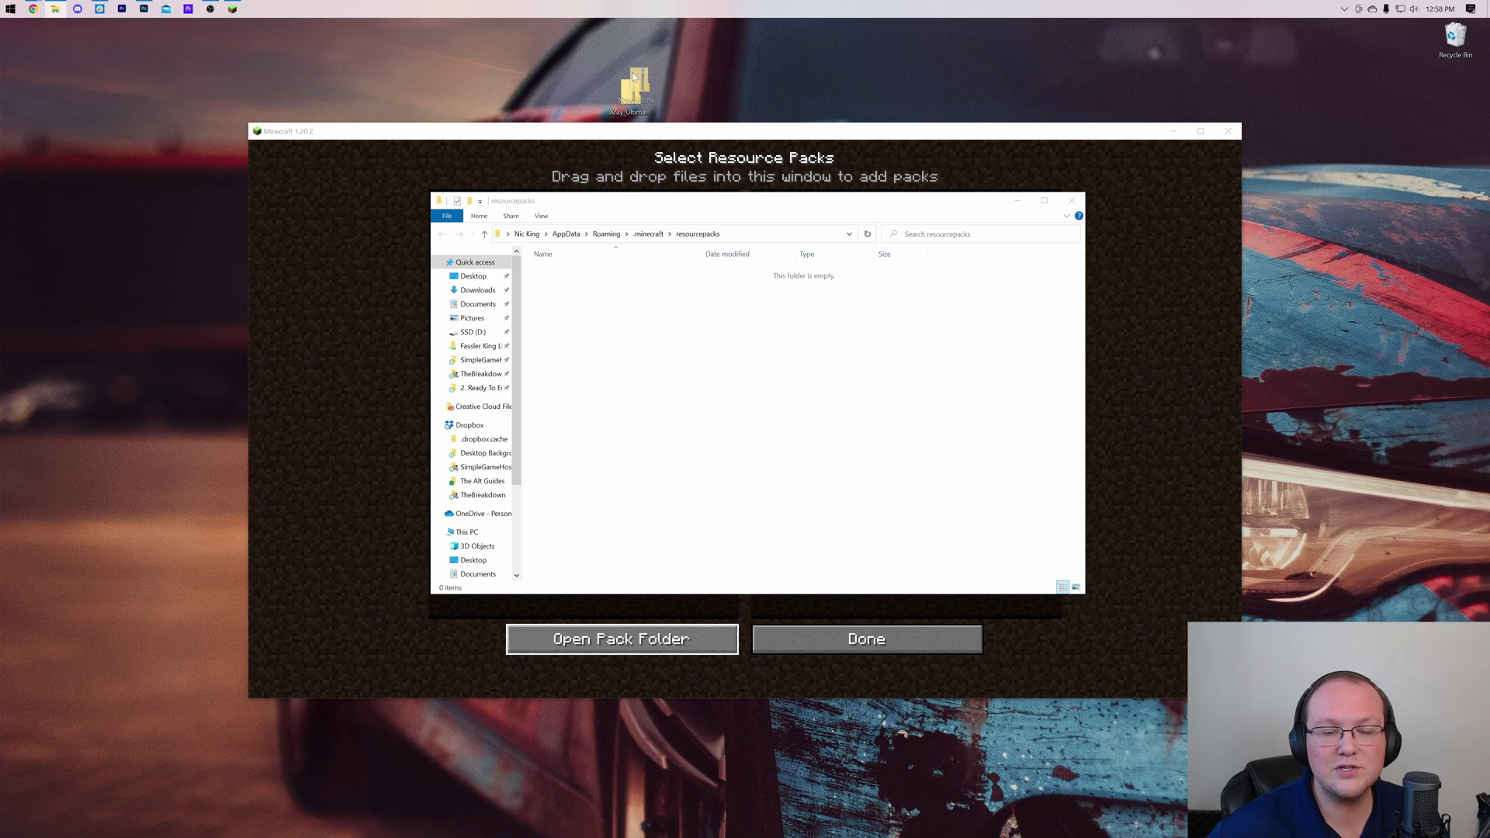
left_click_drag(630, 92, 307, 146)
left_click_drag(882, 187, 590, 384)
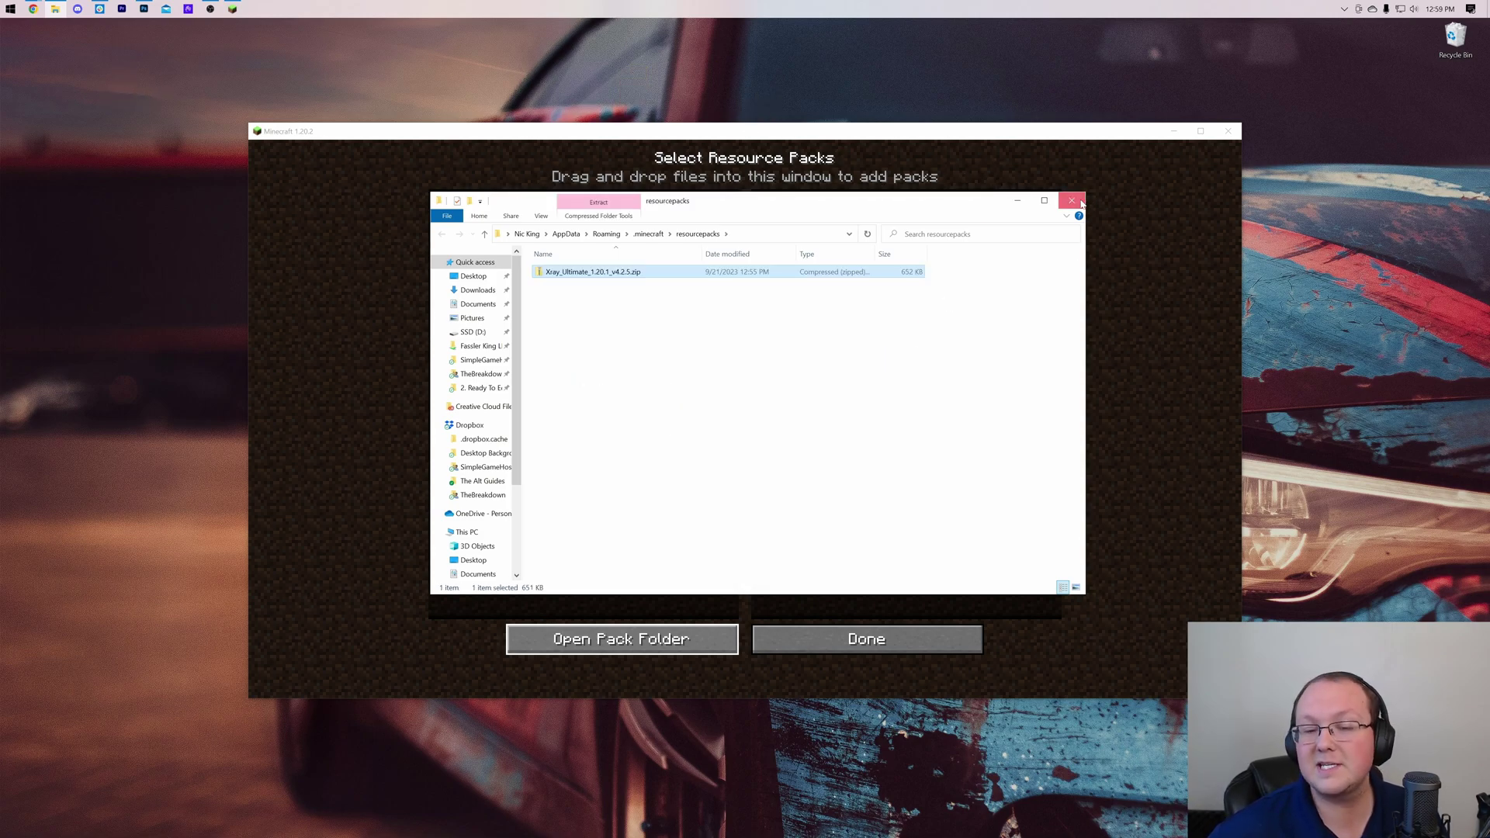
left_click(1072, 200)
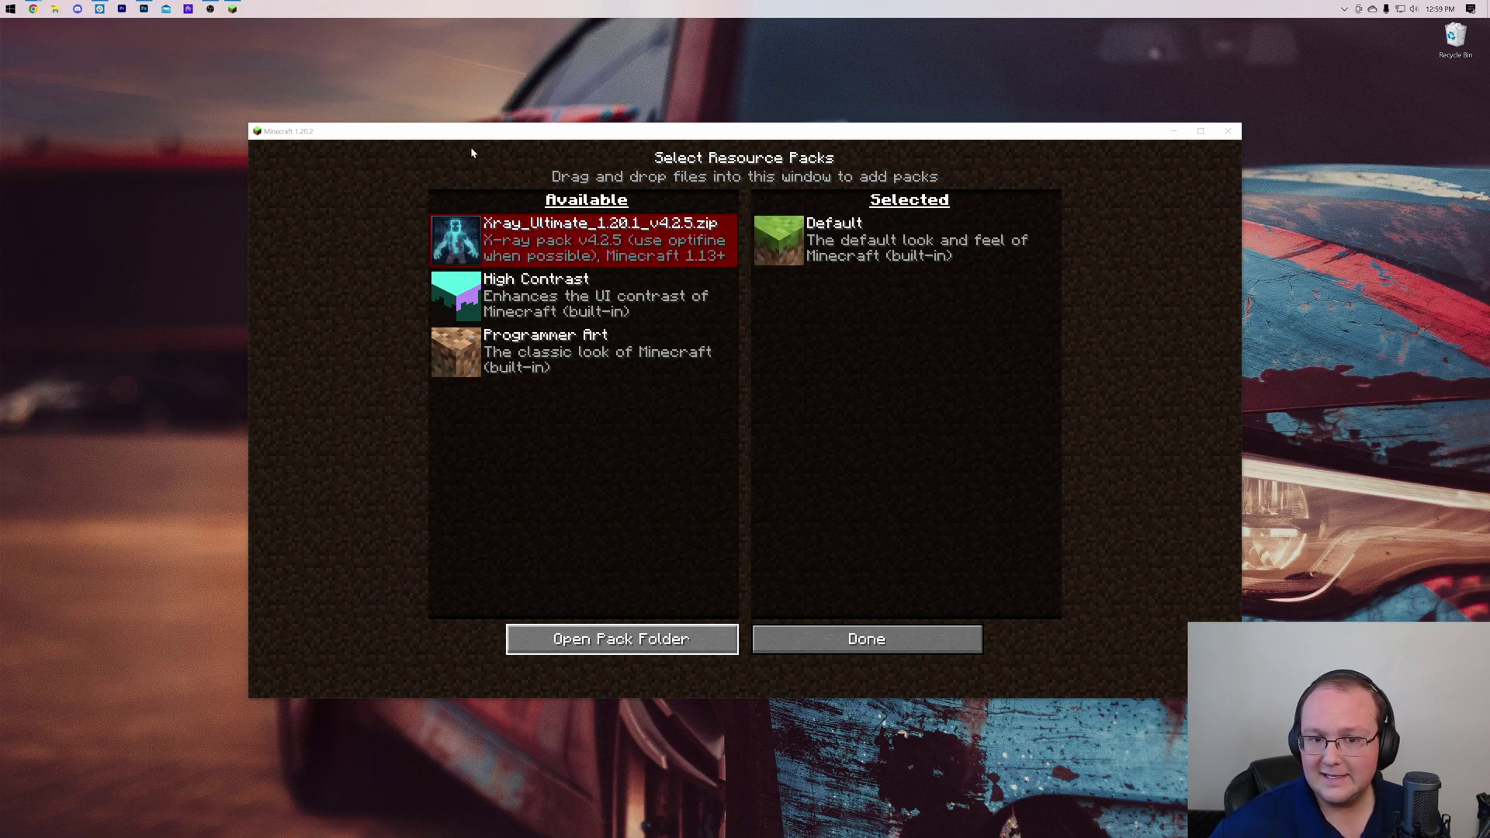
Activate the Xray Ultimate pack, accept the older-version warning, and reload resources
mouse_move(508, 224)
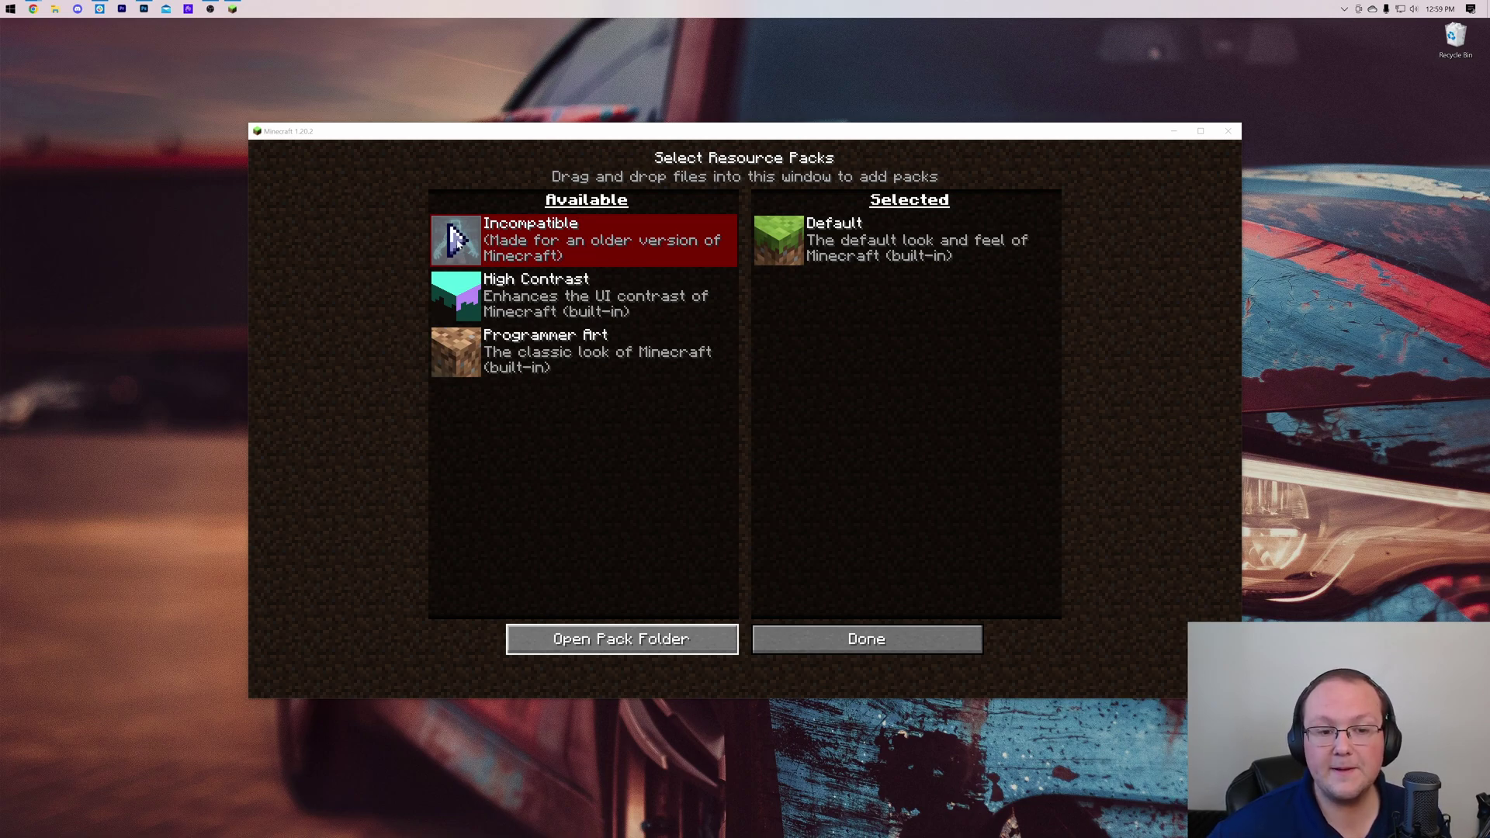
left_click(456, 239)
left_click(884, 400)
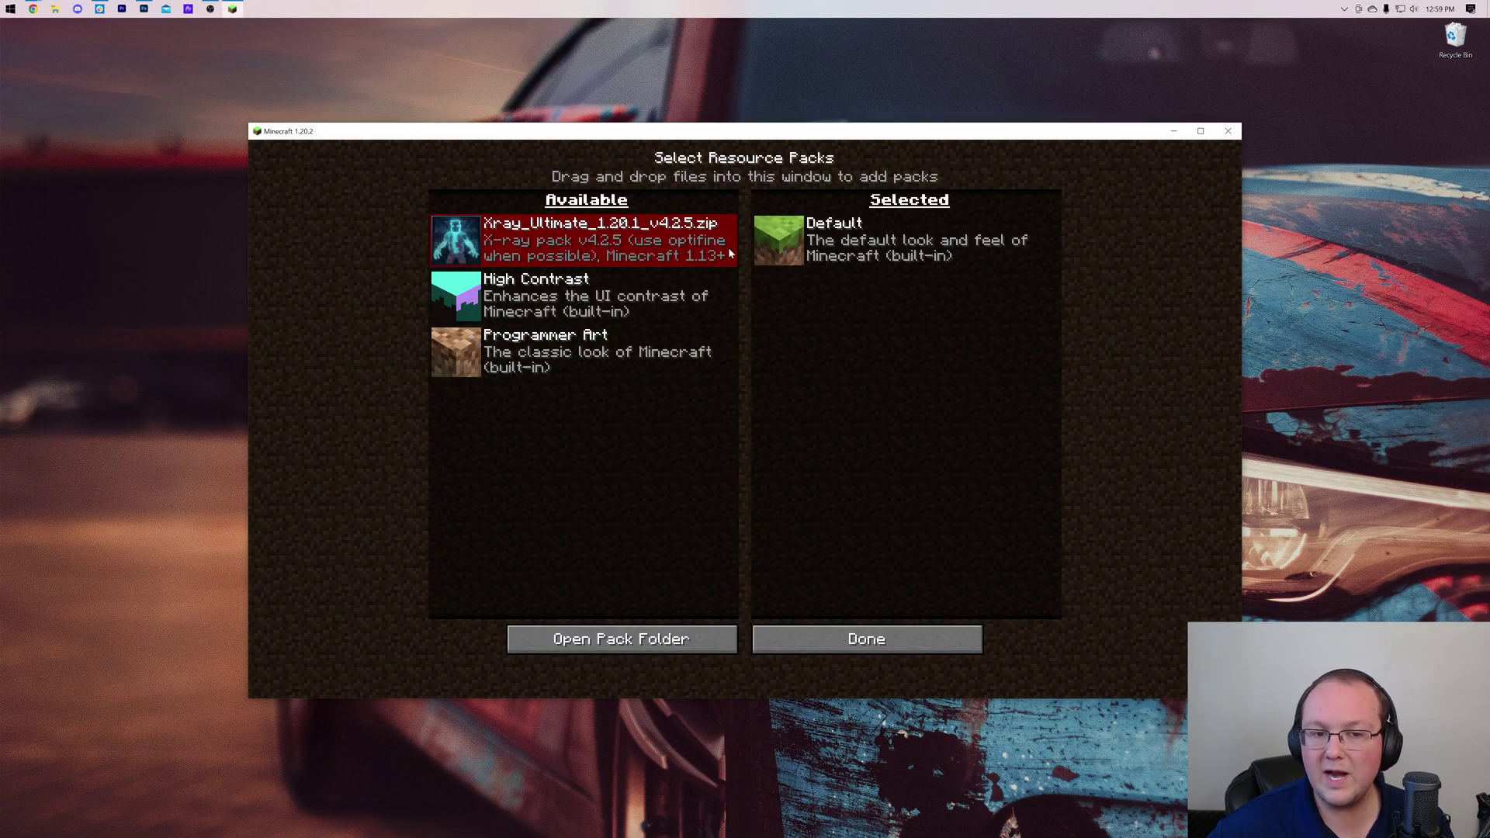
left_click(465, 247)
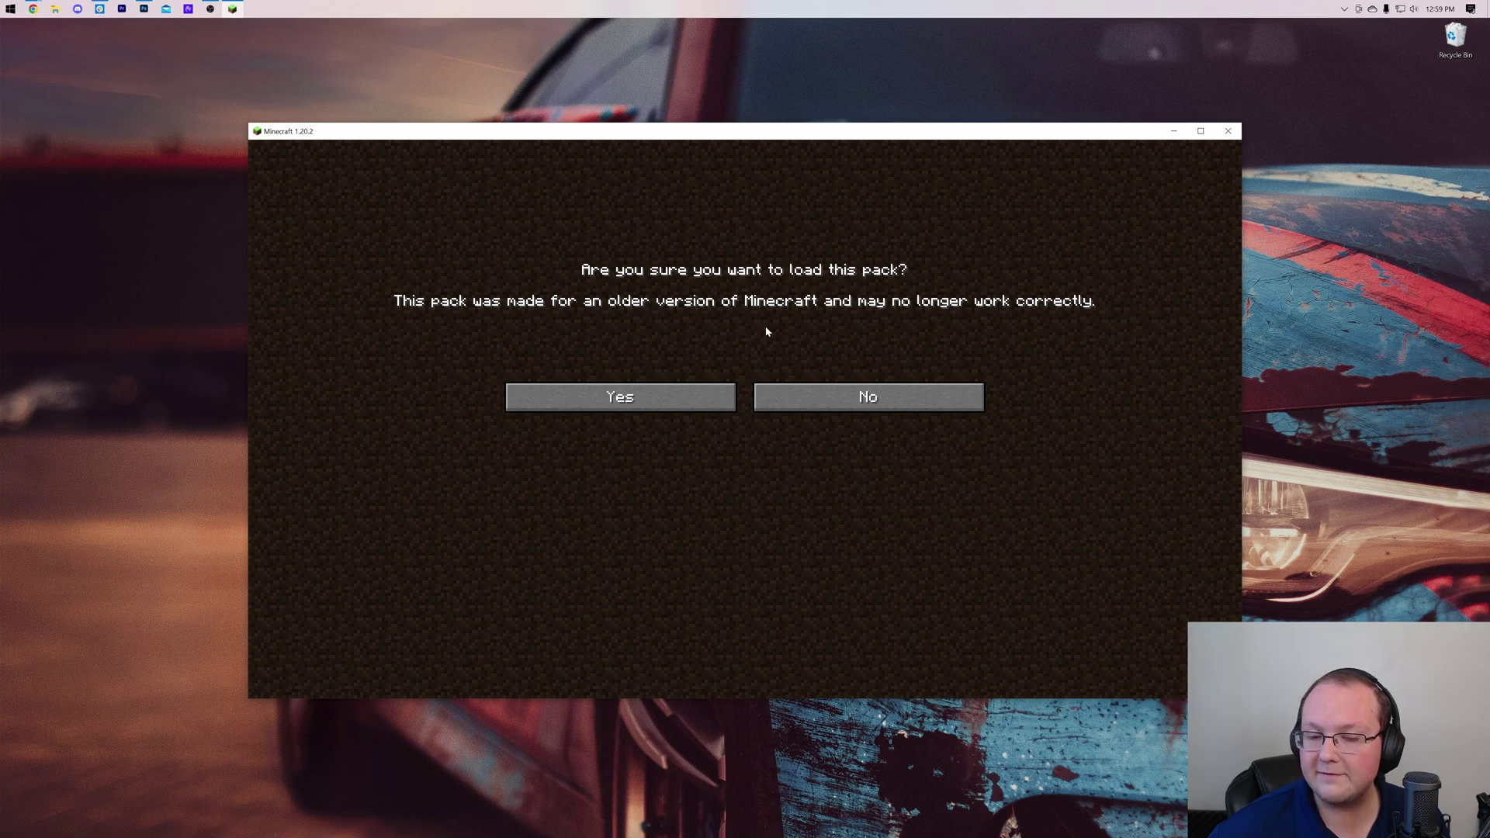
left_click(599, 397)
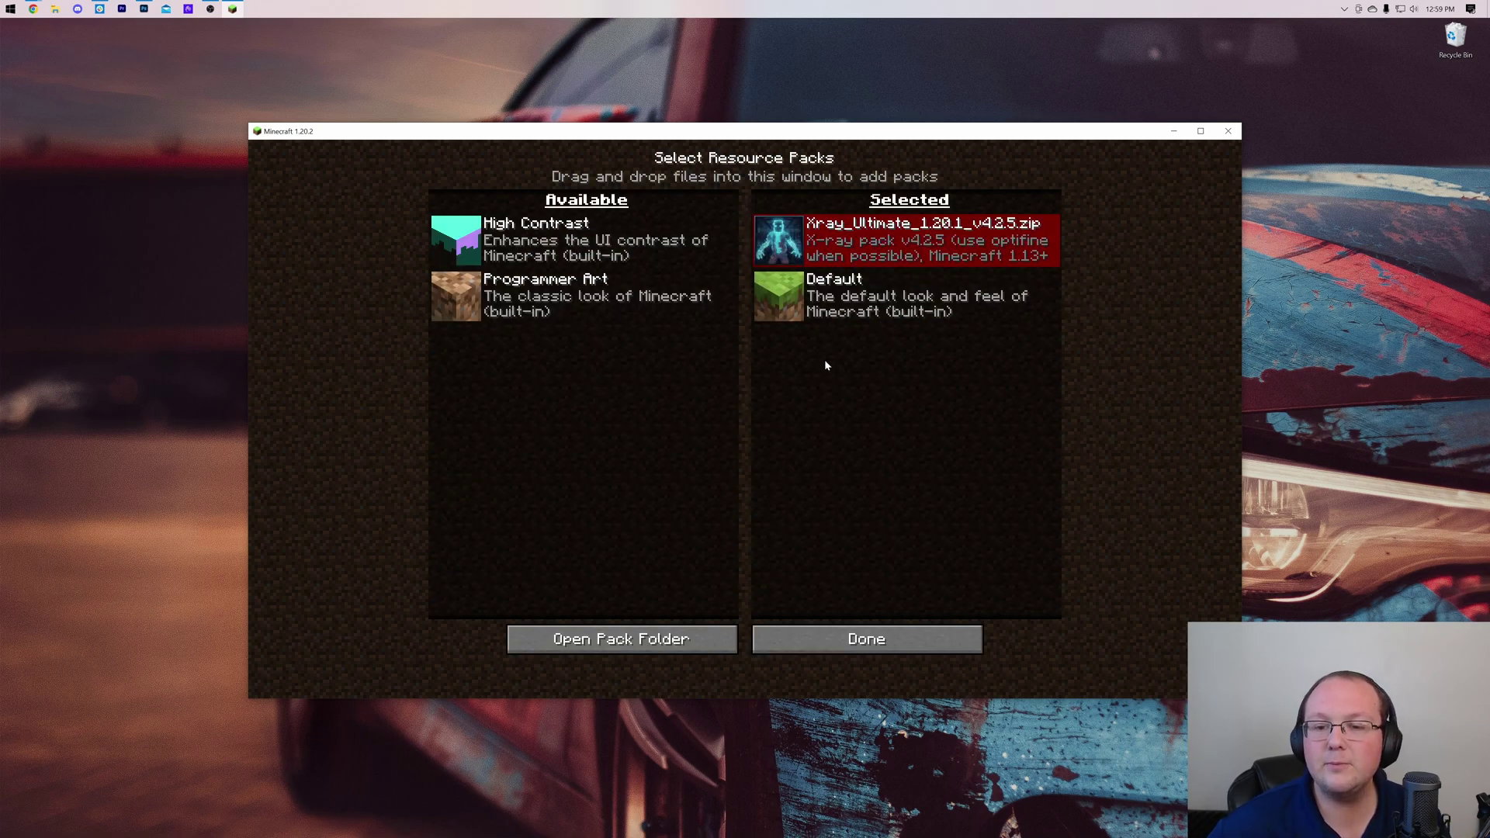
left_click(794, 630)
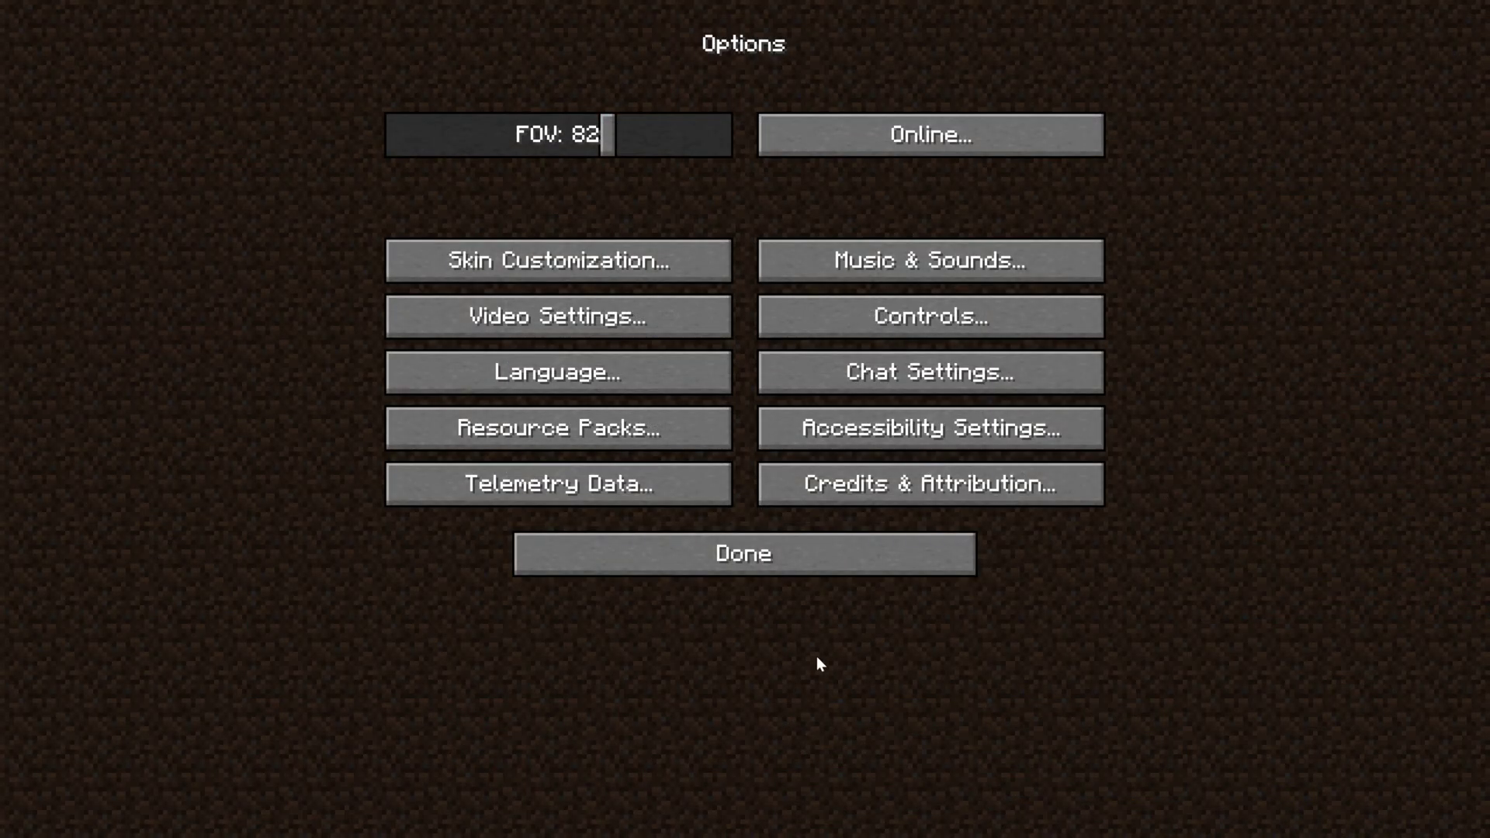
Join the SimpleGameHosting server from the Multiplayer menu
key("Escape")
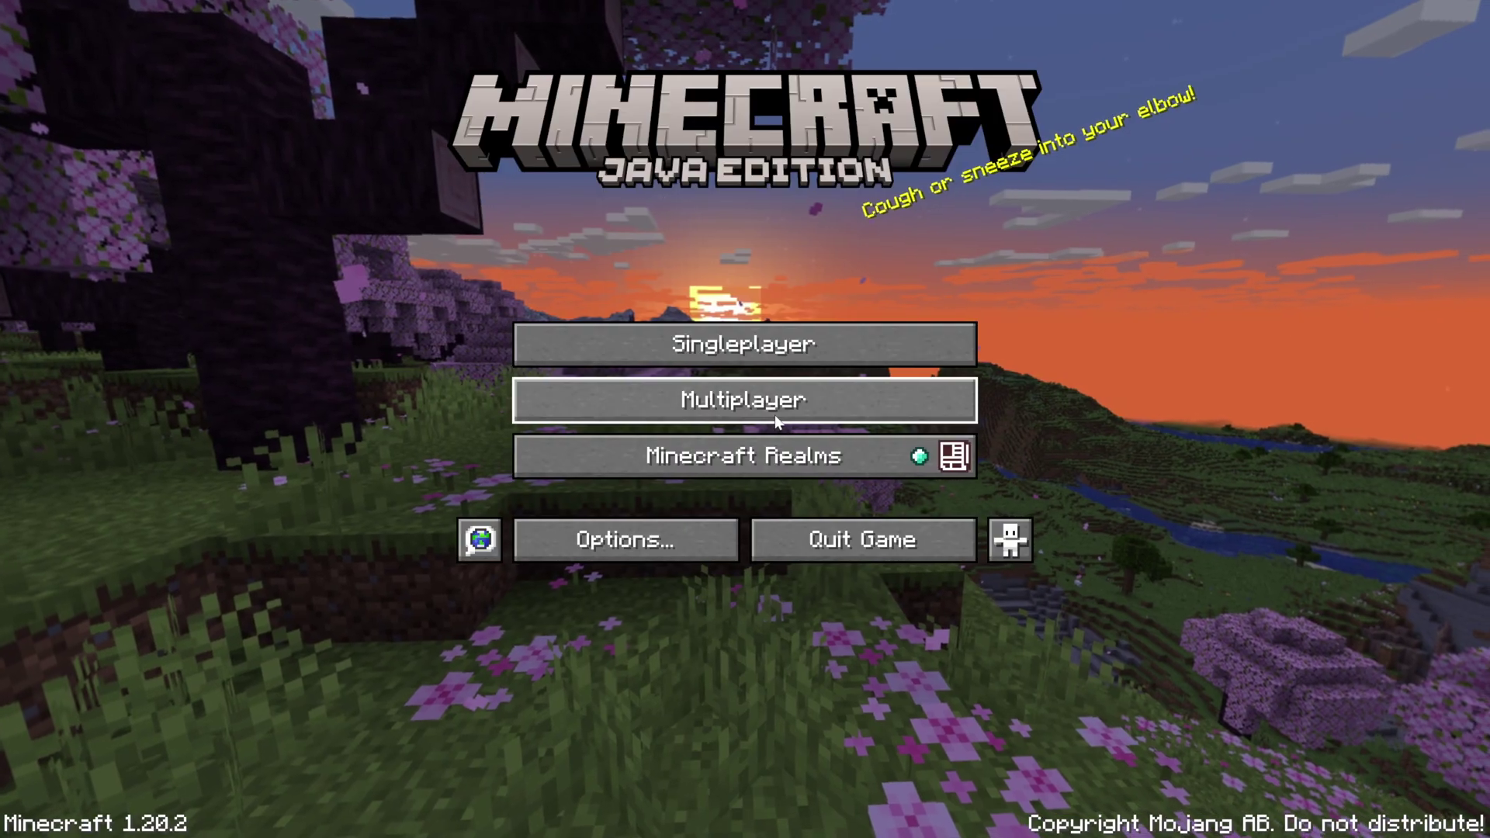
left_click(774, 418)
left_click(693, 440)
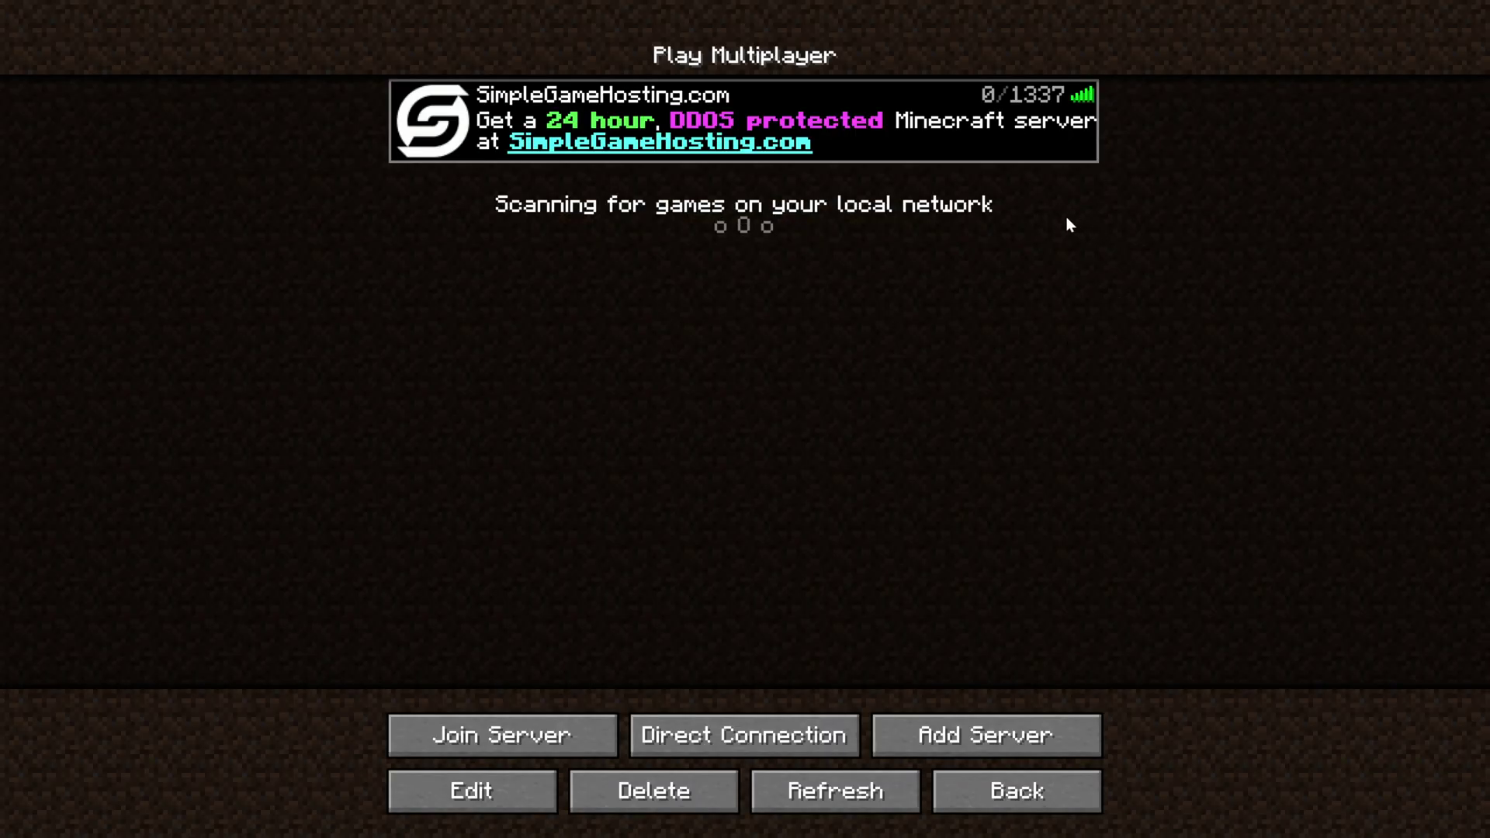
double_click(527, 144)
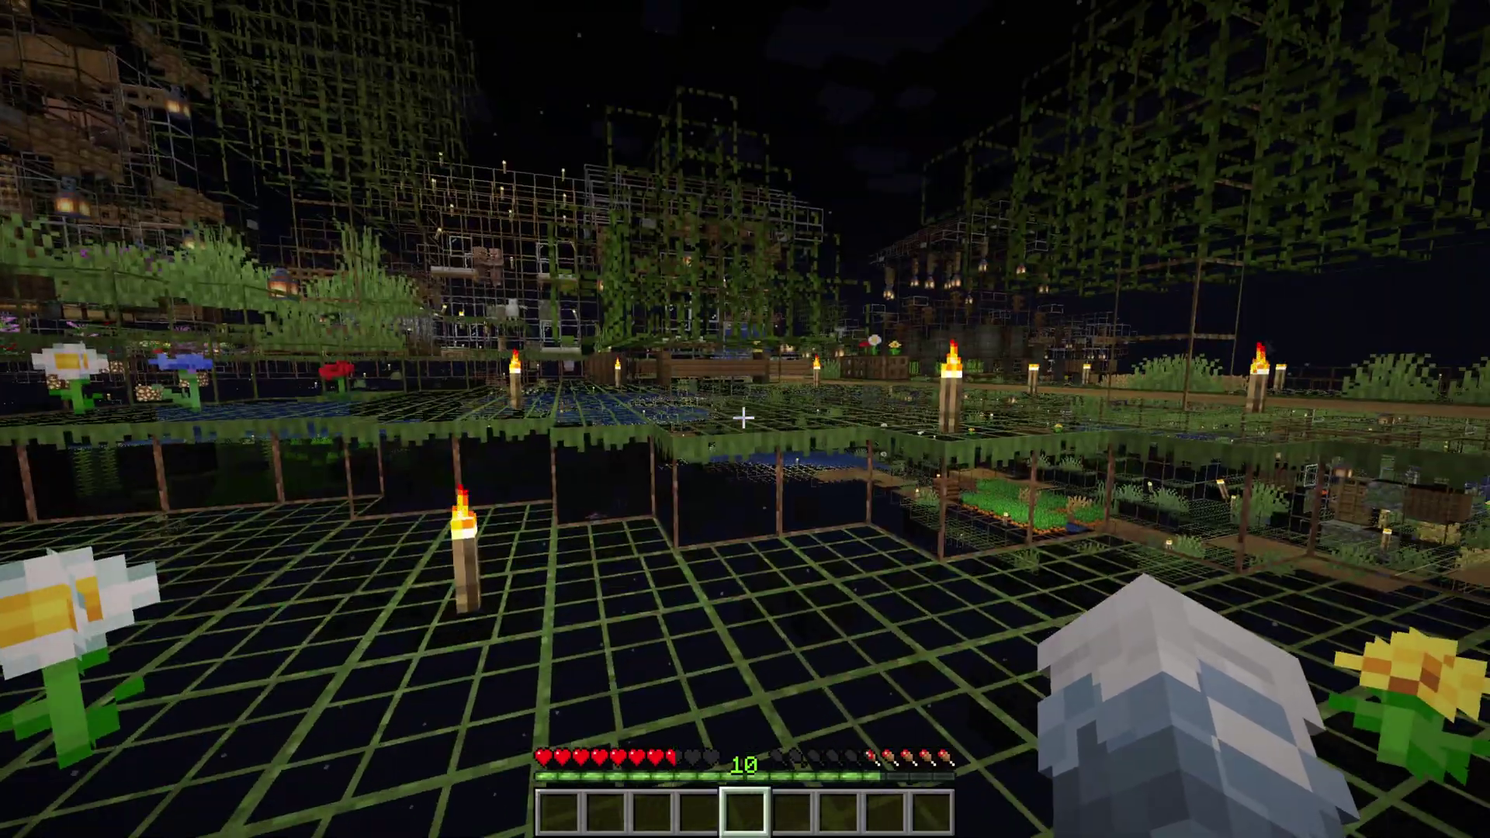
Walk around the world seeing caves and ores through stone, then open chat
key("w")
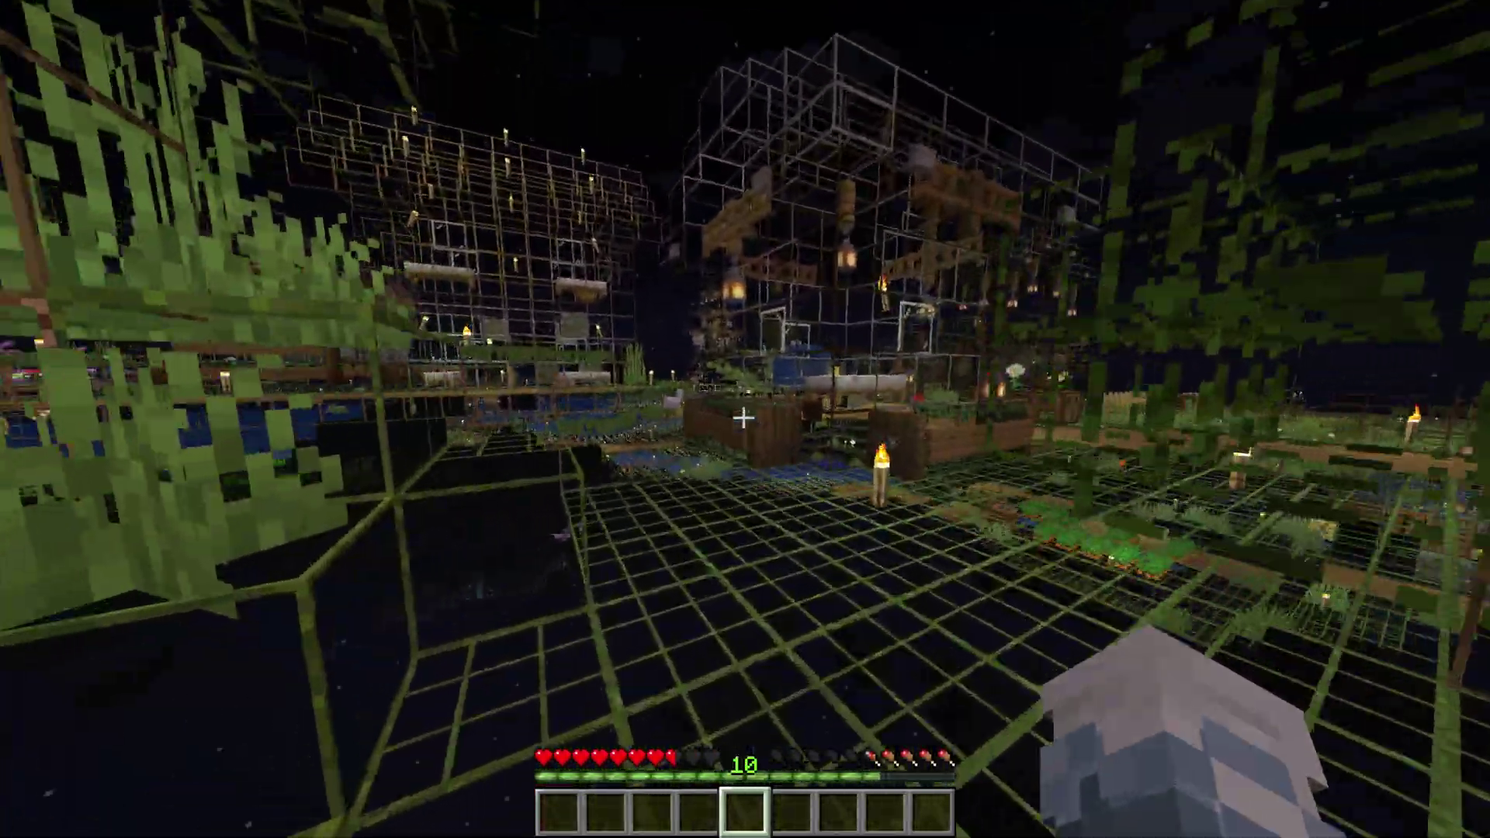
key("w")
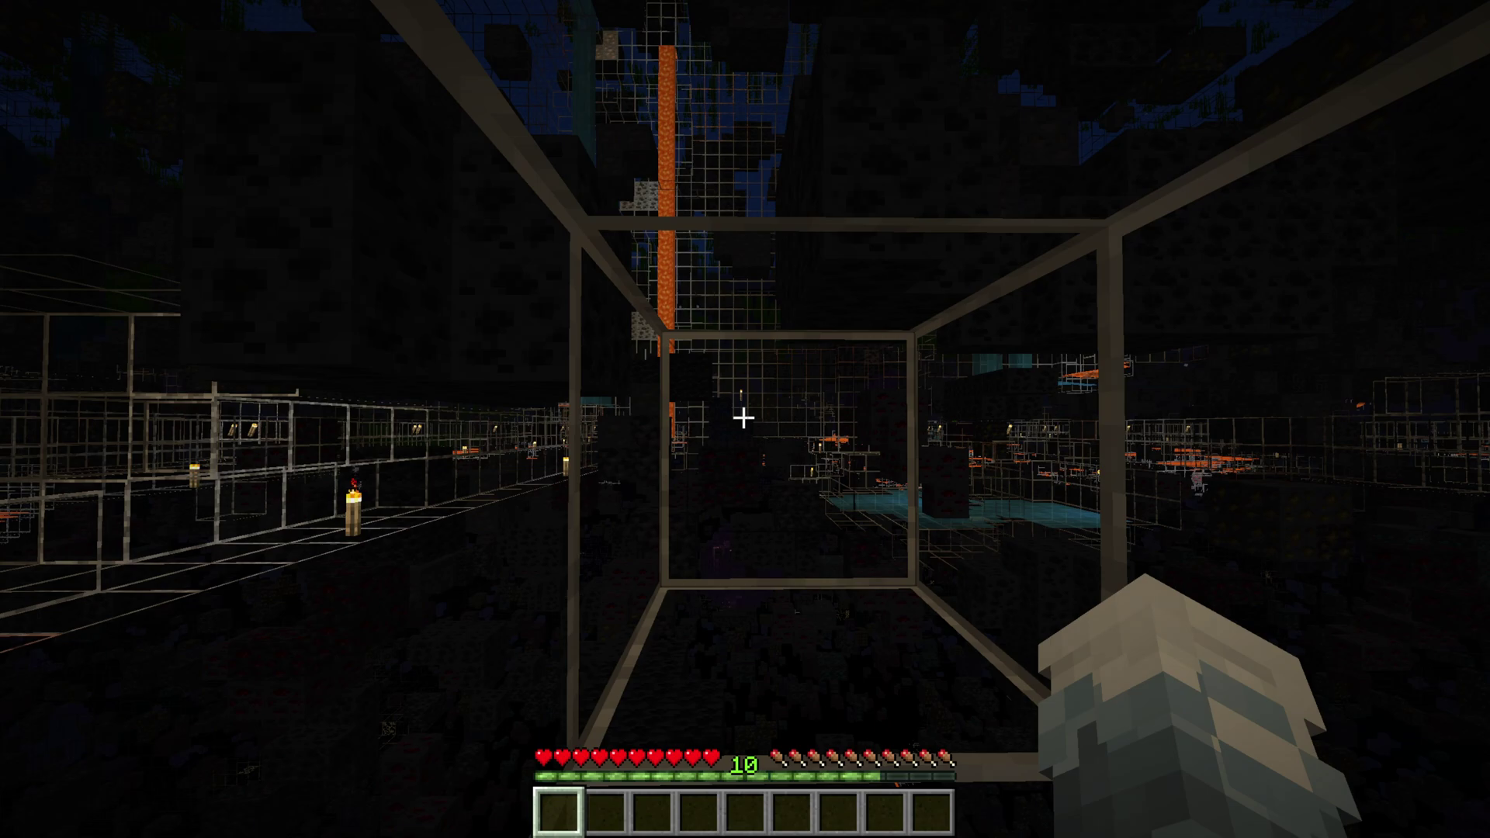
key("t")
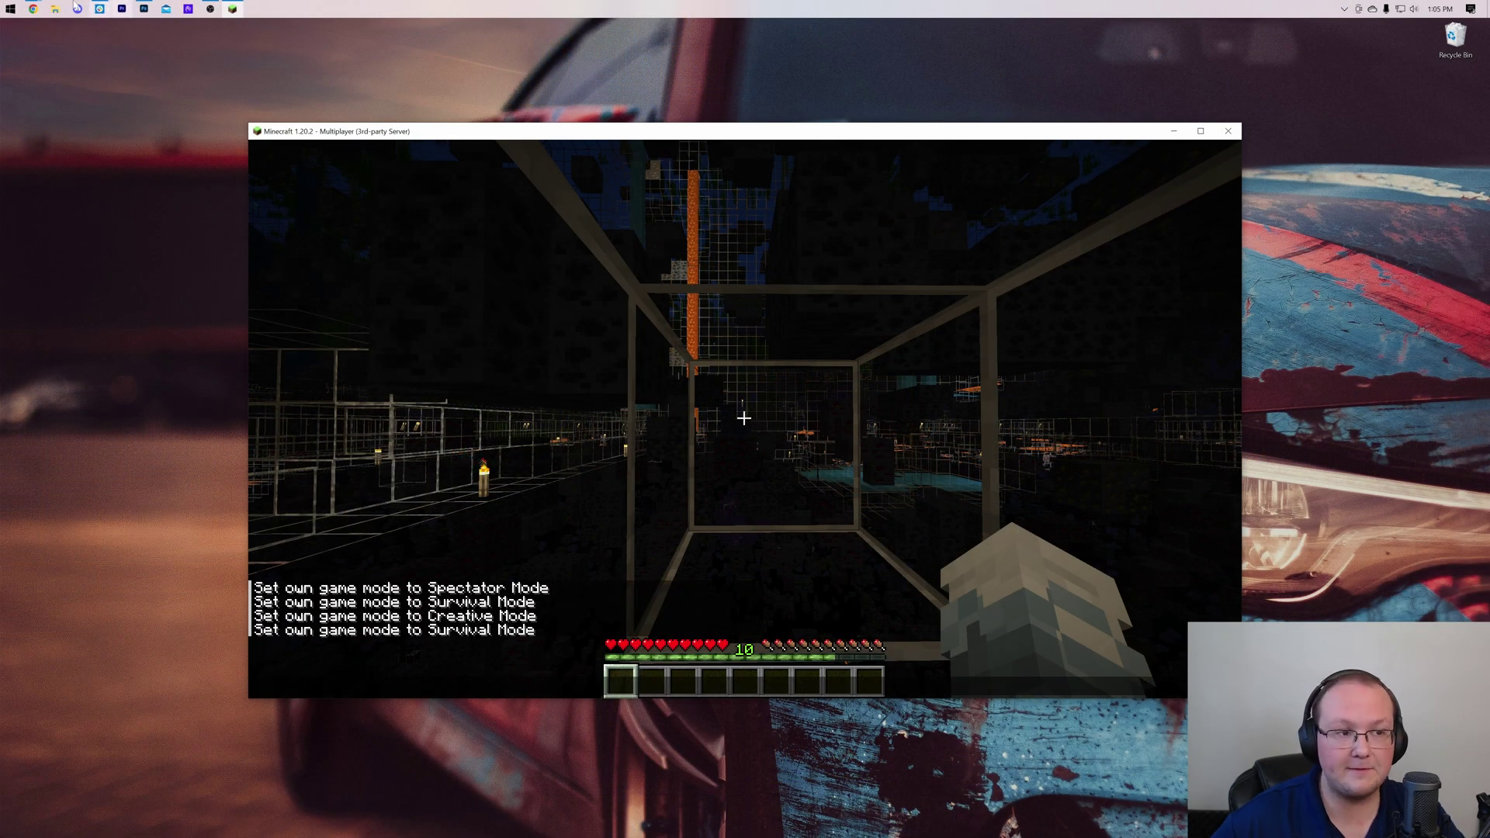
mouse_move(37, 7)
left_click(147, 62)
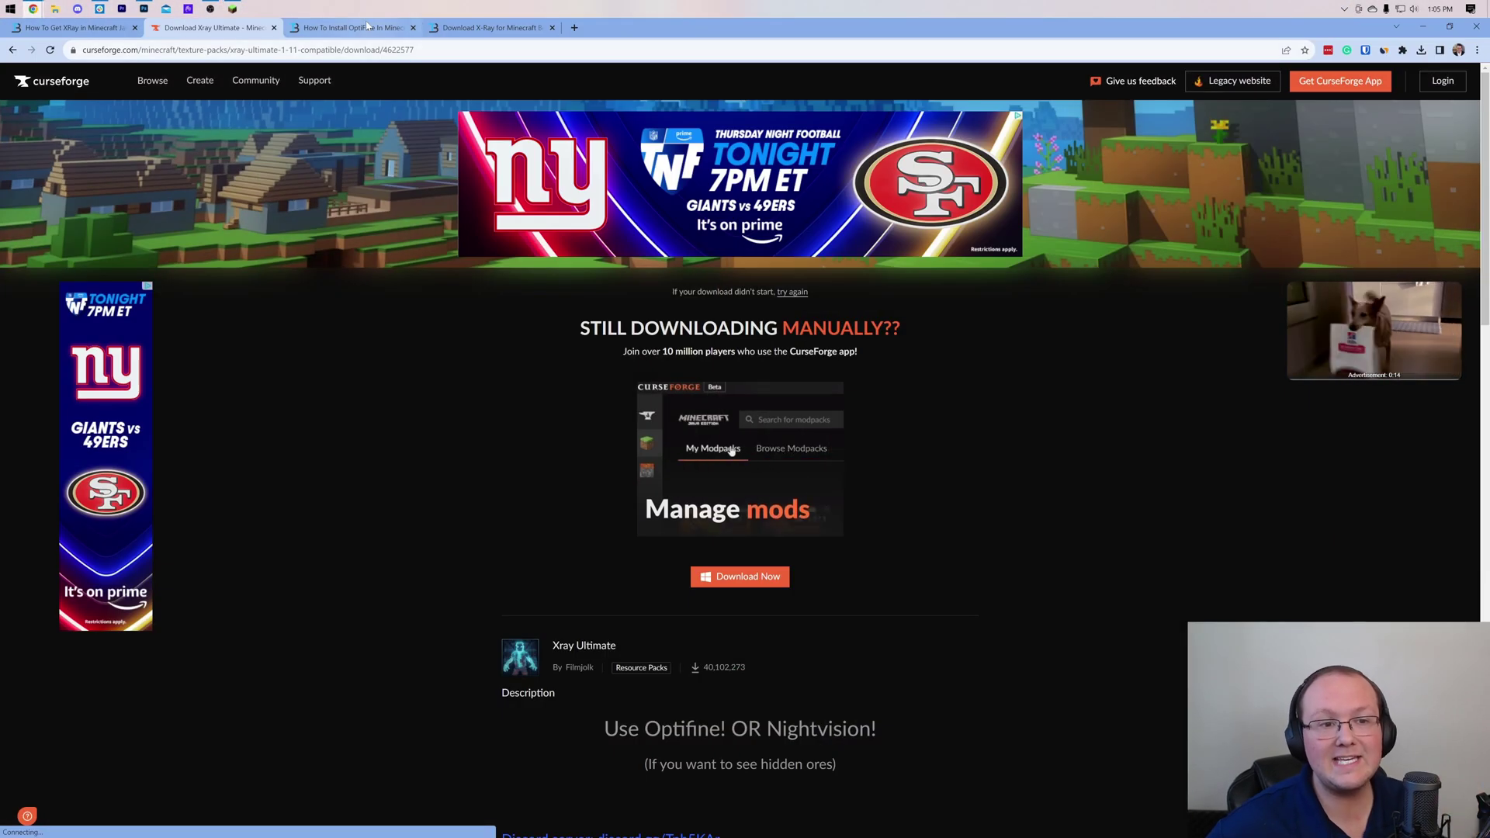
key("ctrl+Tab")
scroll(295, 295, "down", 1)
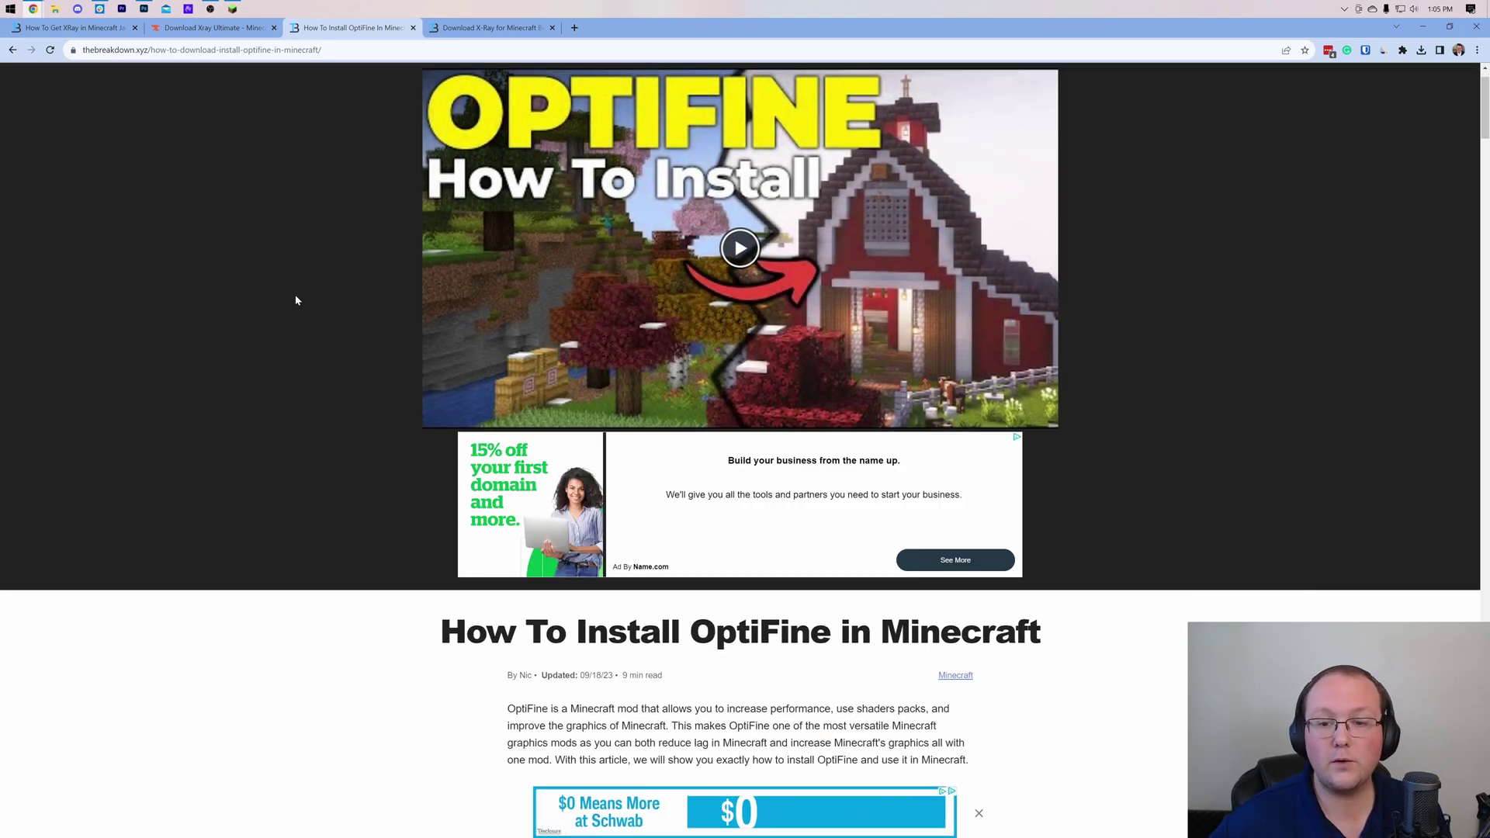
scroll(417, 393, "down", 1)
scroll(419, 392, "down", 10)
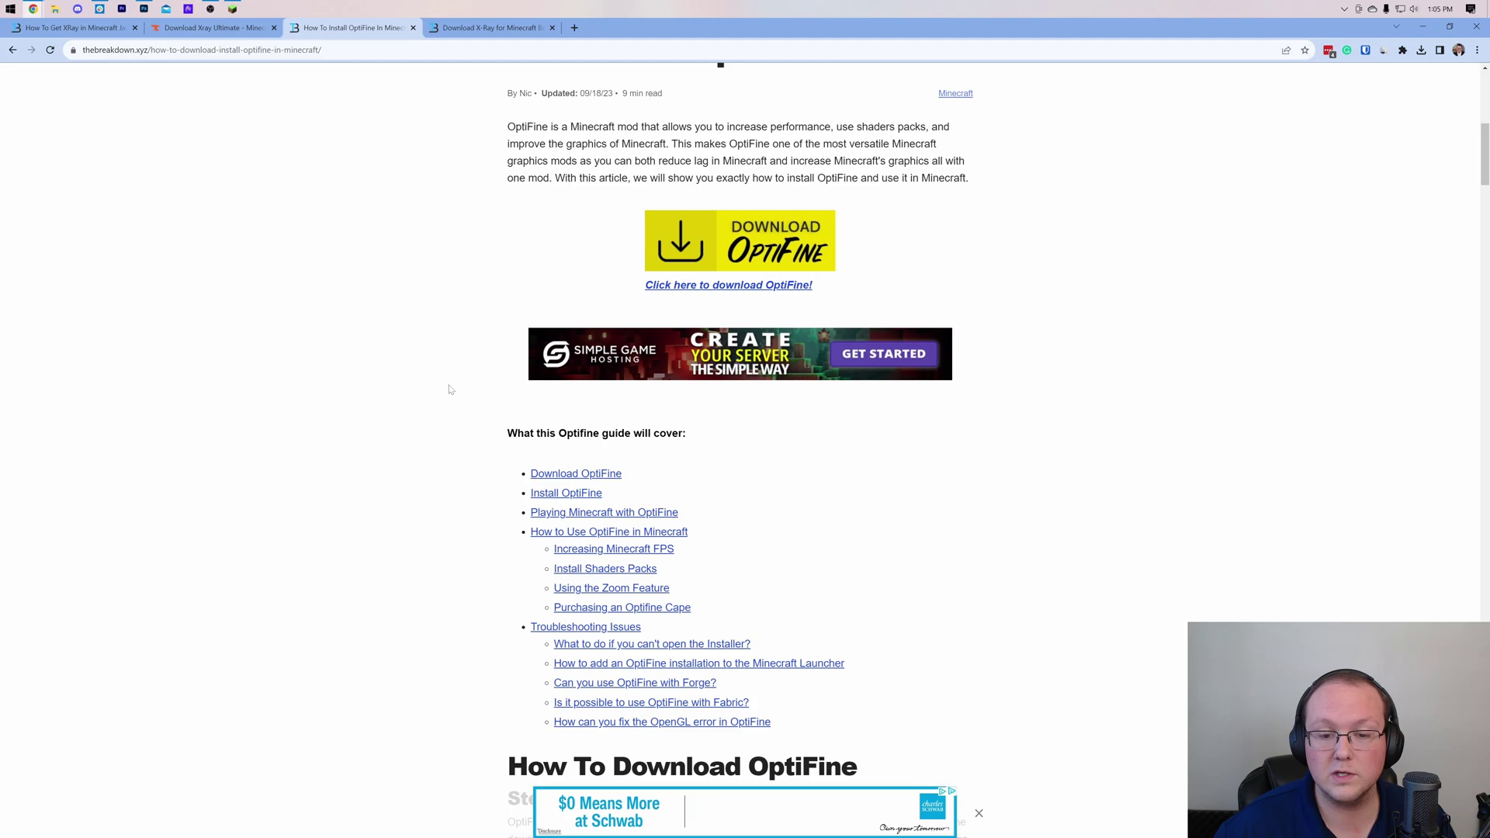
scroll(404, 282, "up", 5)
scroll(405, 283, "up", 6)
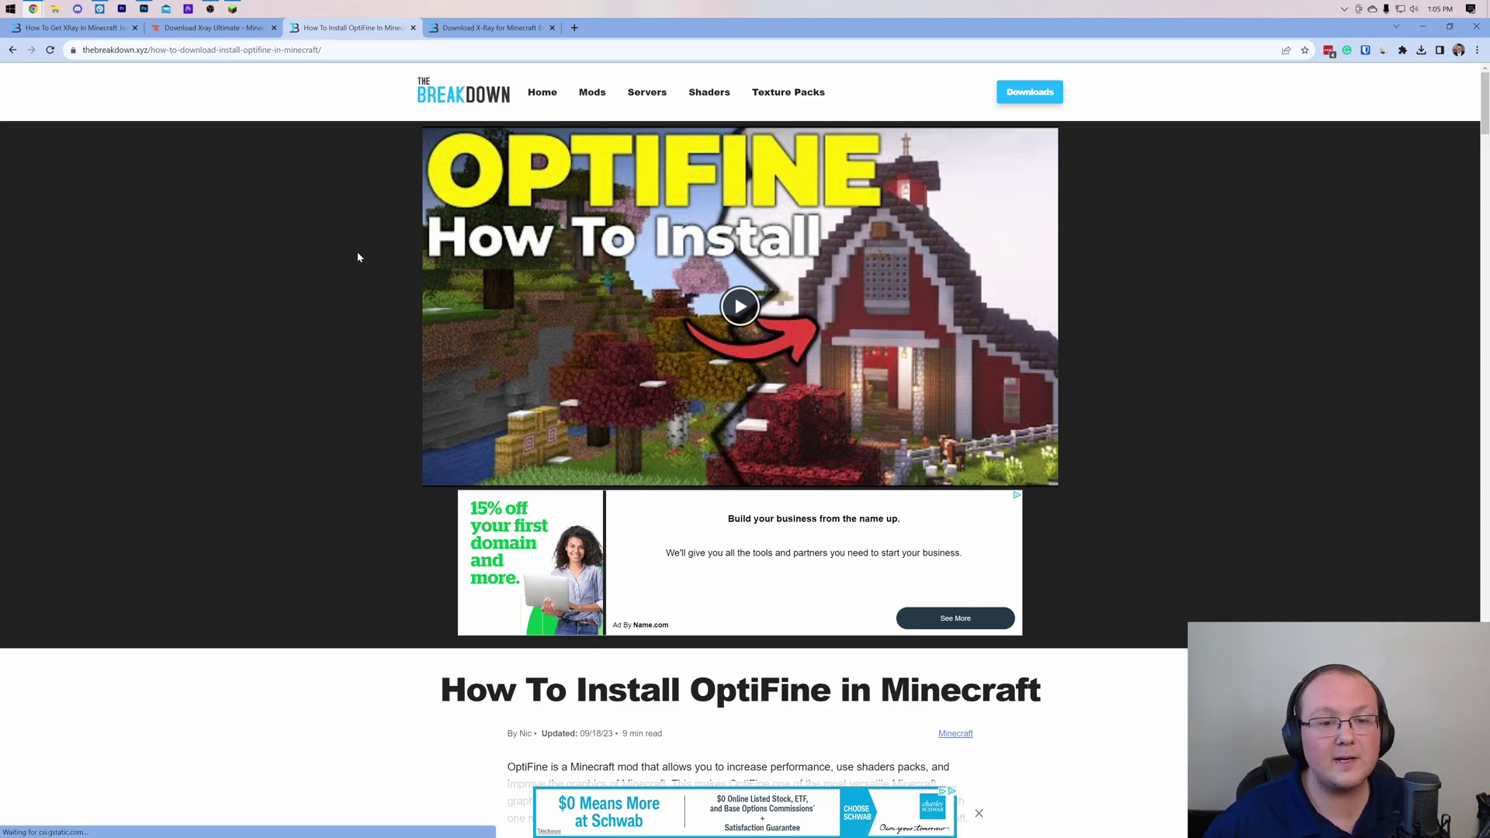
scroll(355, 259, "down", 3)
scroll(1092, 440, "down", 2)
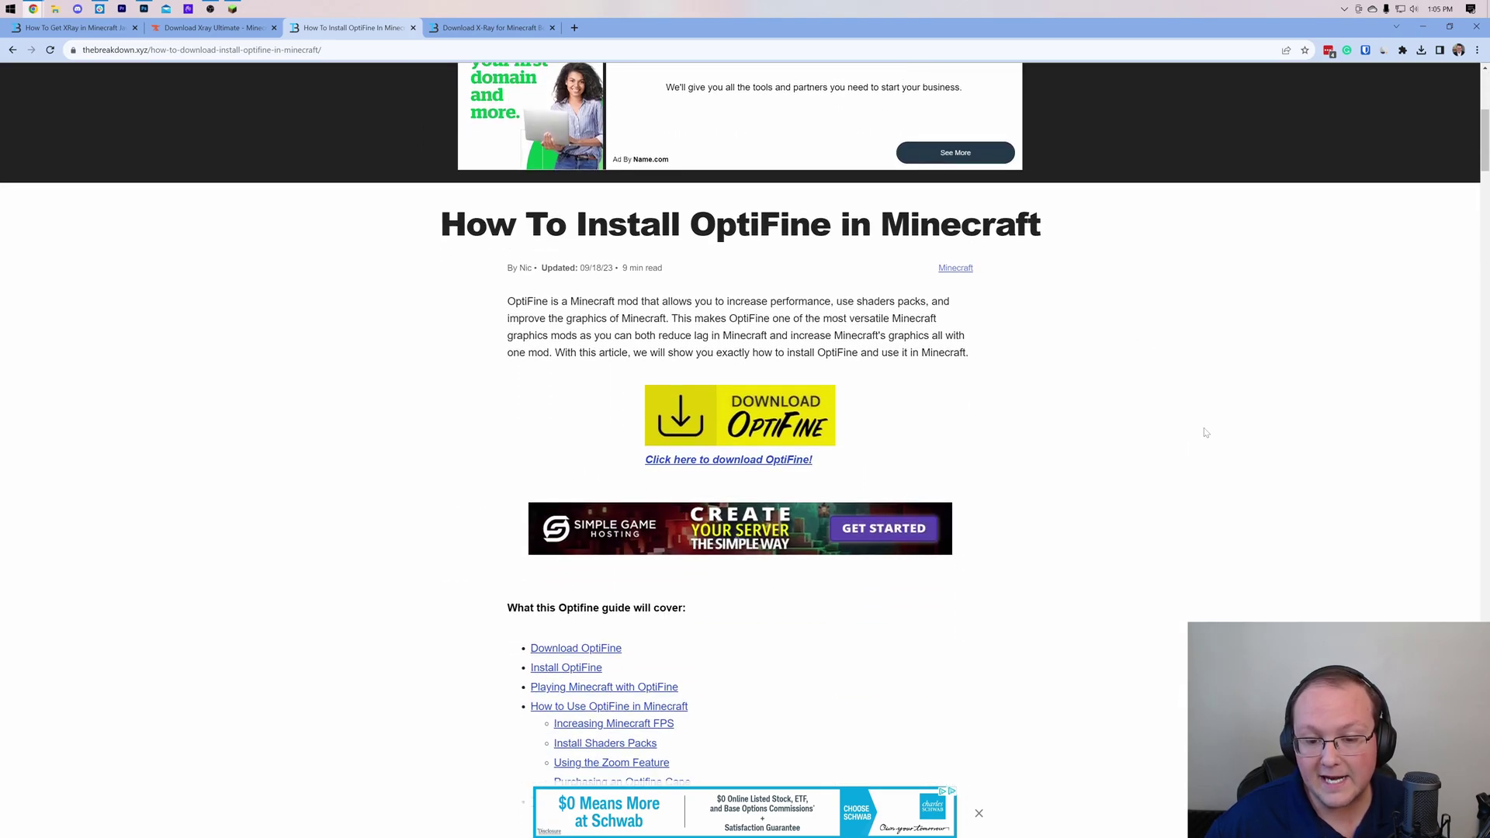
scroll(1092, 440, "up", 5)
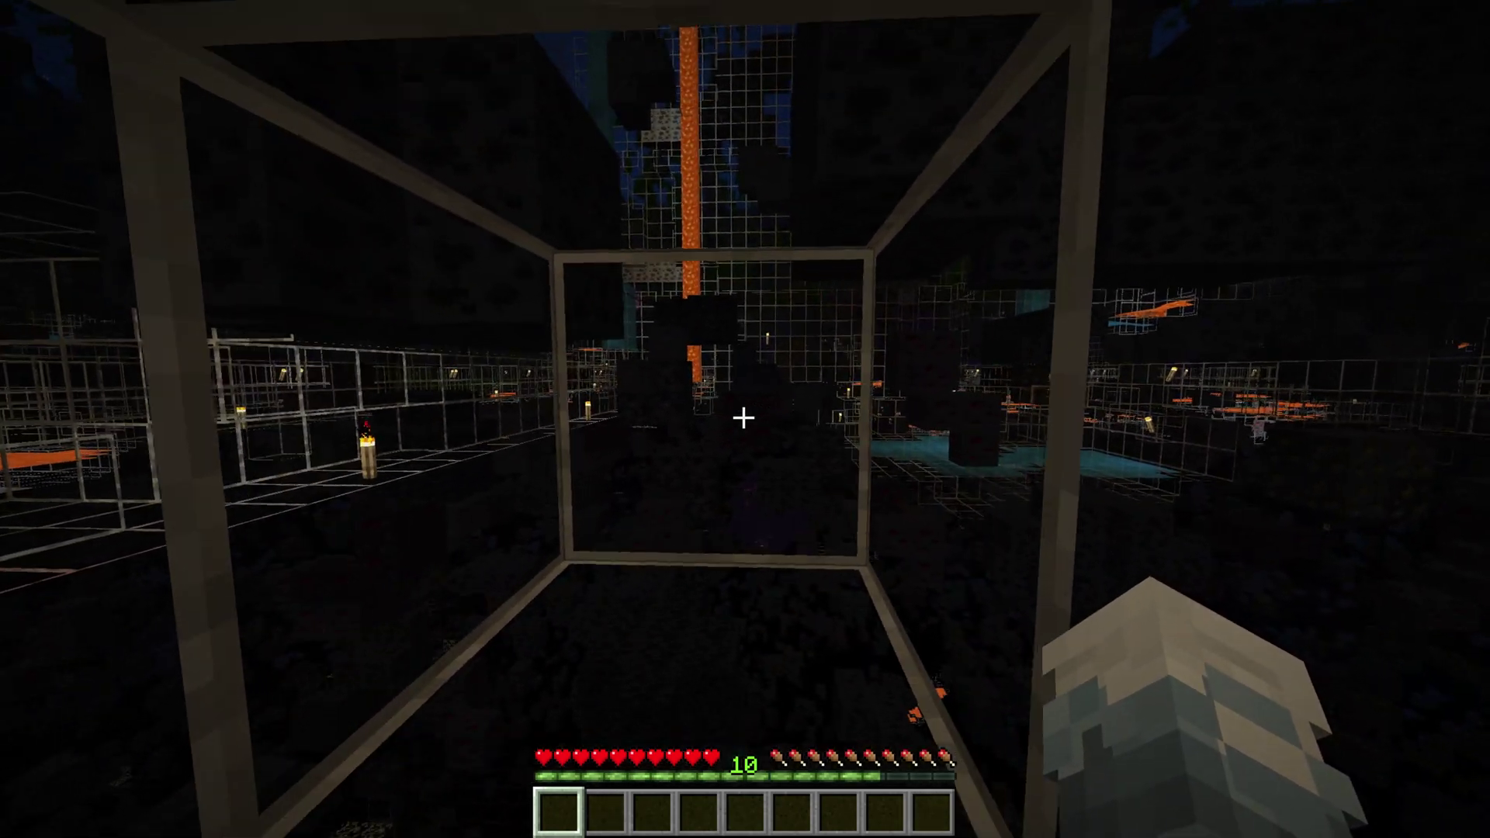
Run /effect give on your own player with minecraft:night_vision infinite
type("/effect")
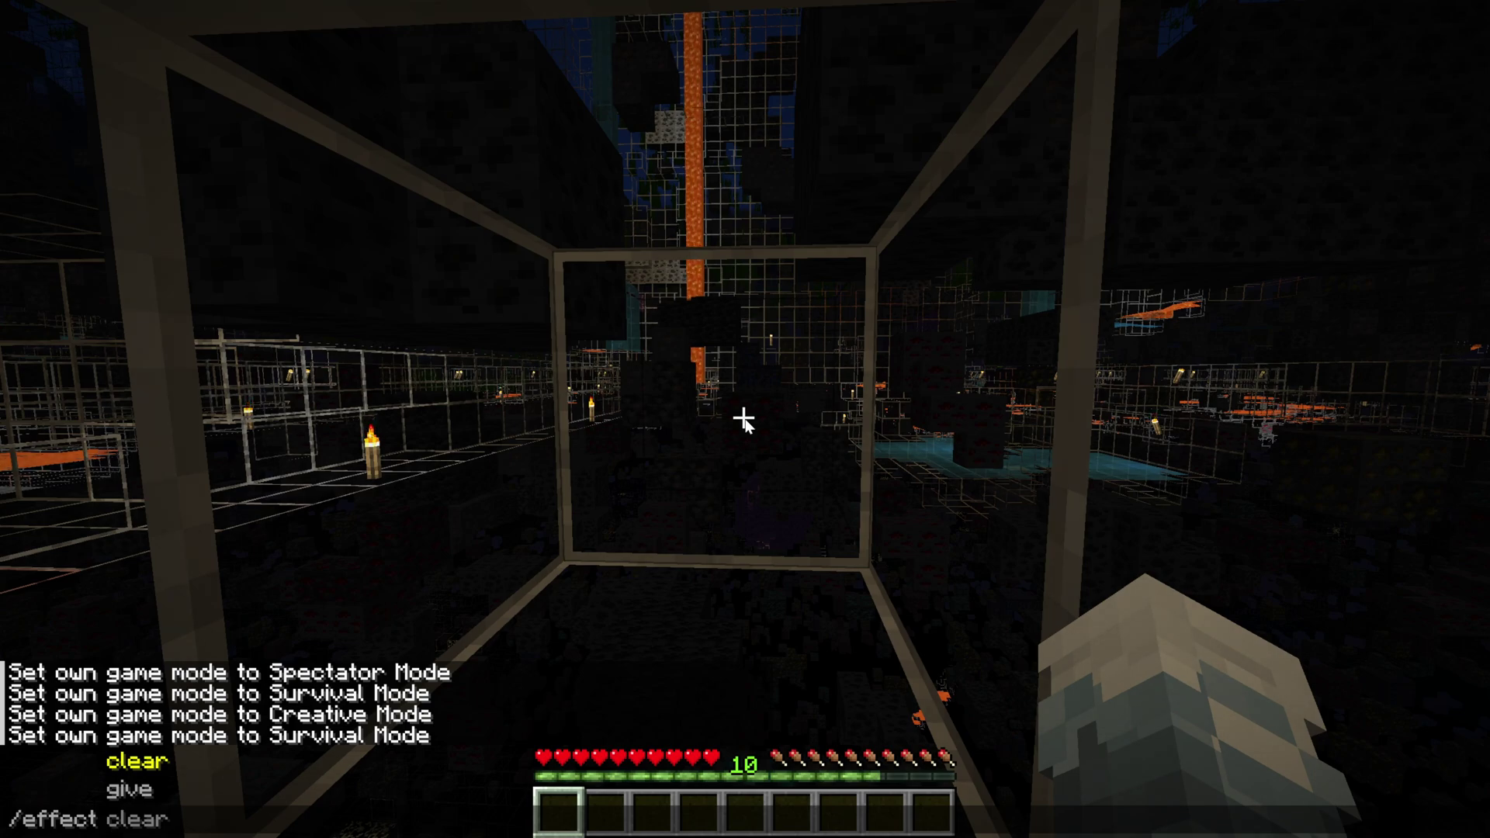
type("give")
key("Tab")
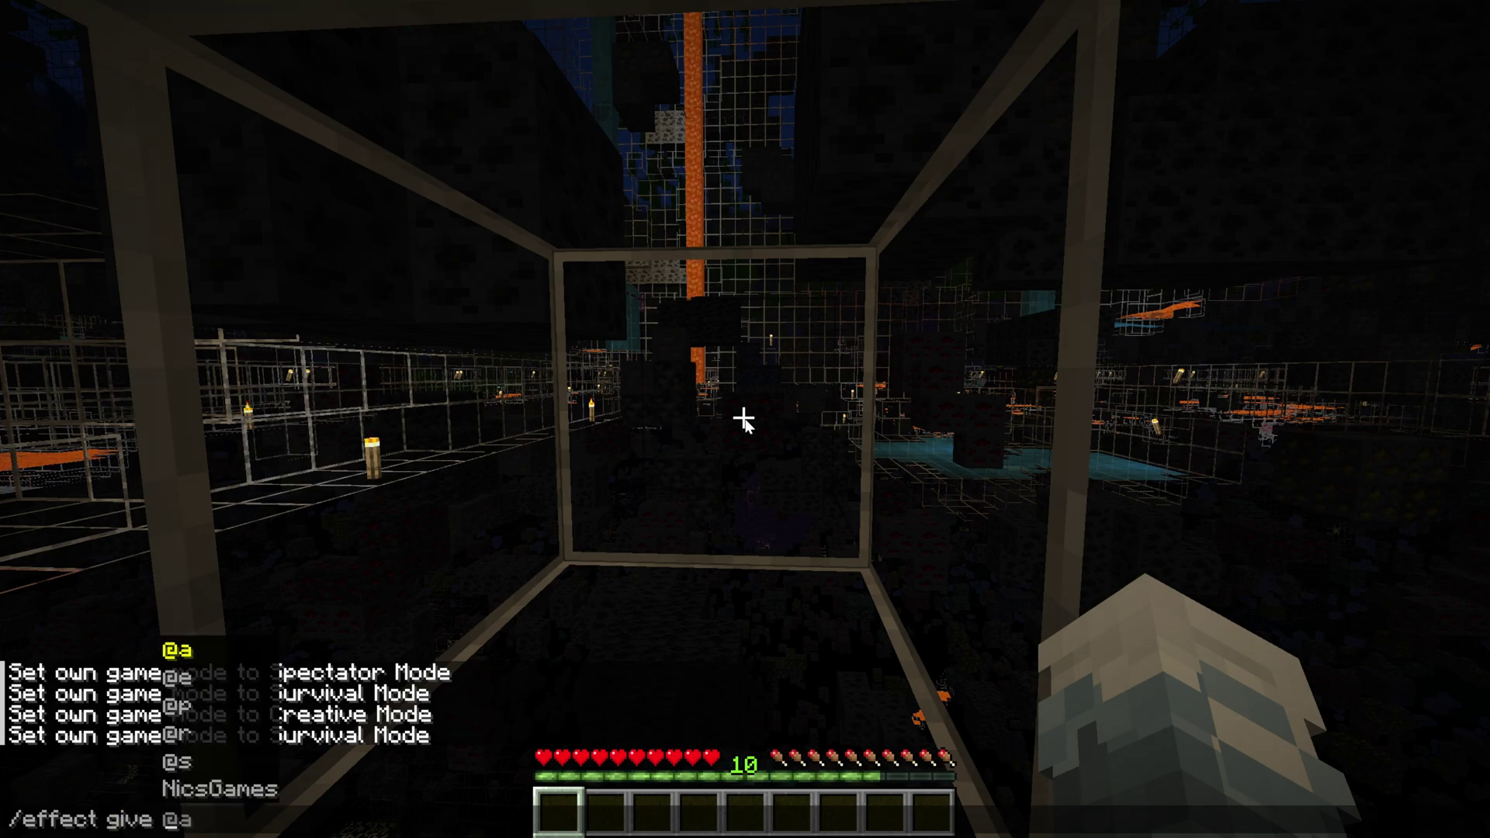
key("Tab")
key("Tab")
key("Tab")
key("Tab")
key("Tab")
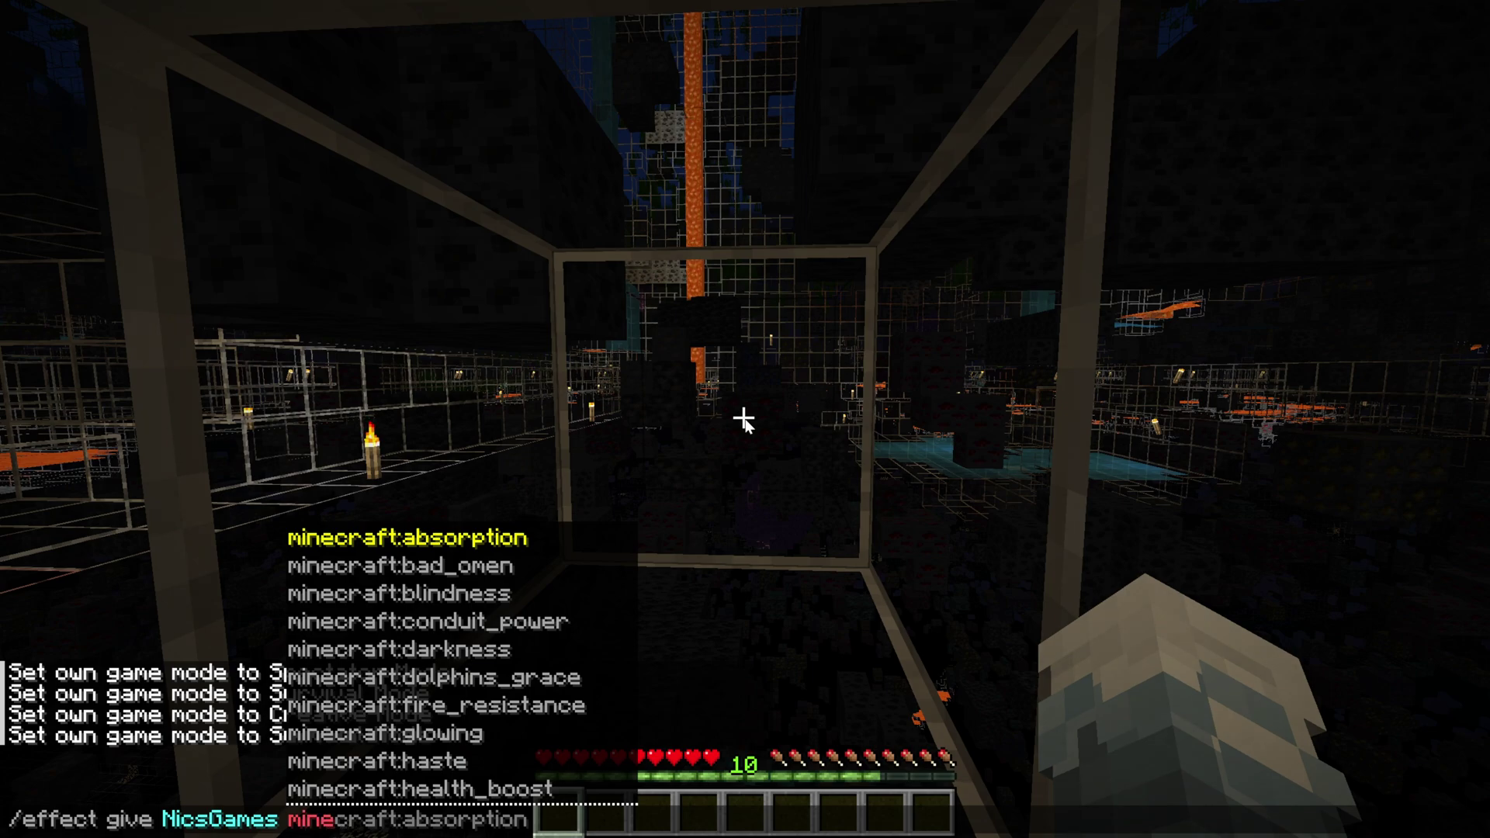
type("minecraft:")
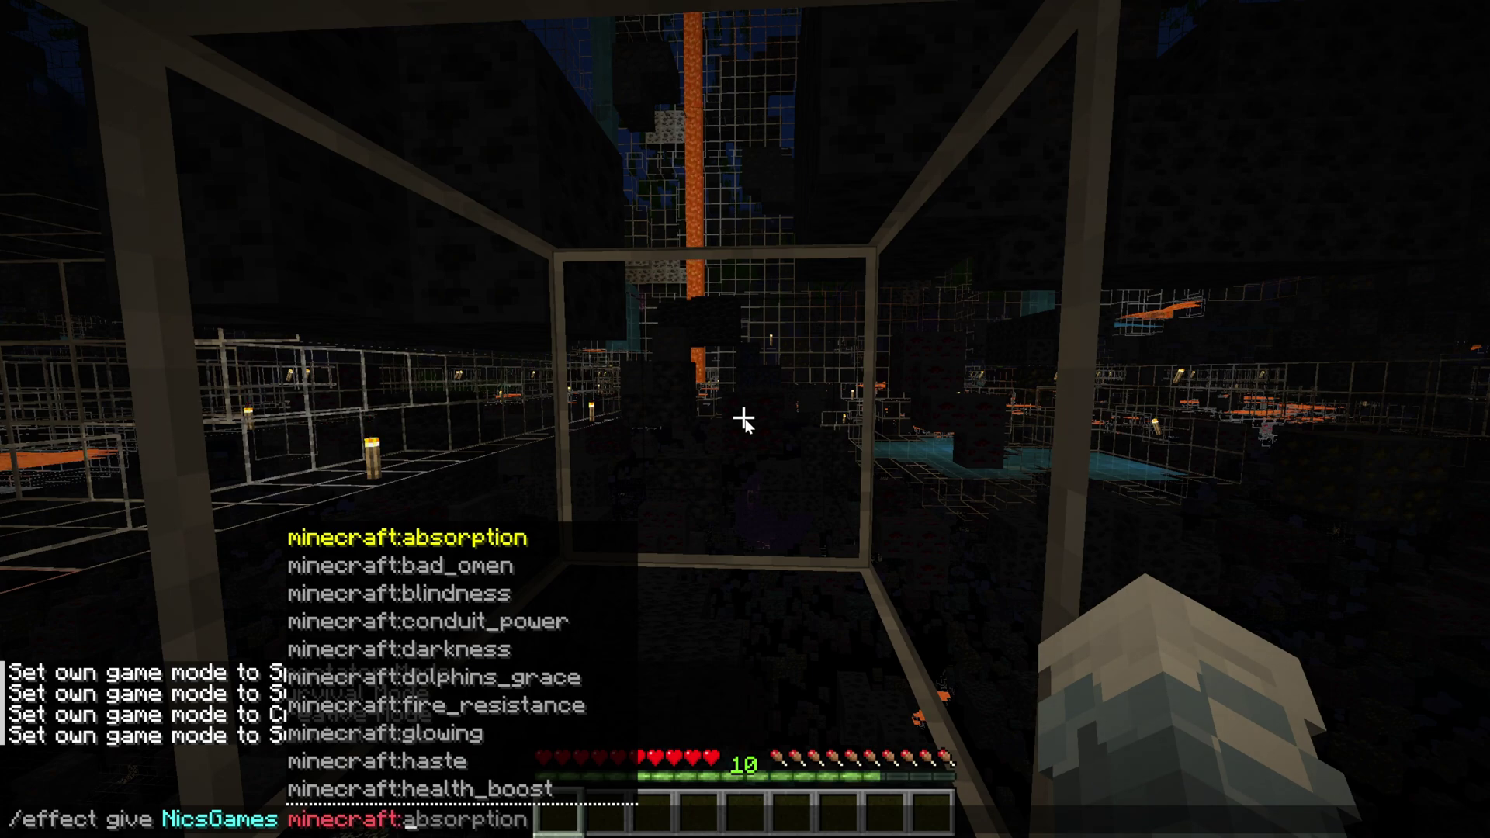
type("n")
key("Tab")
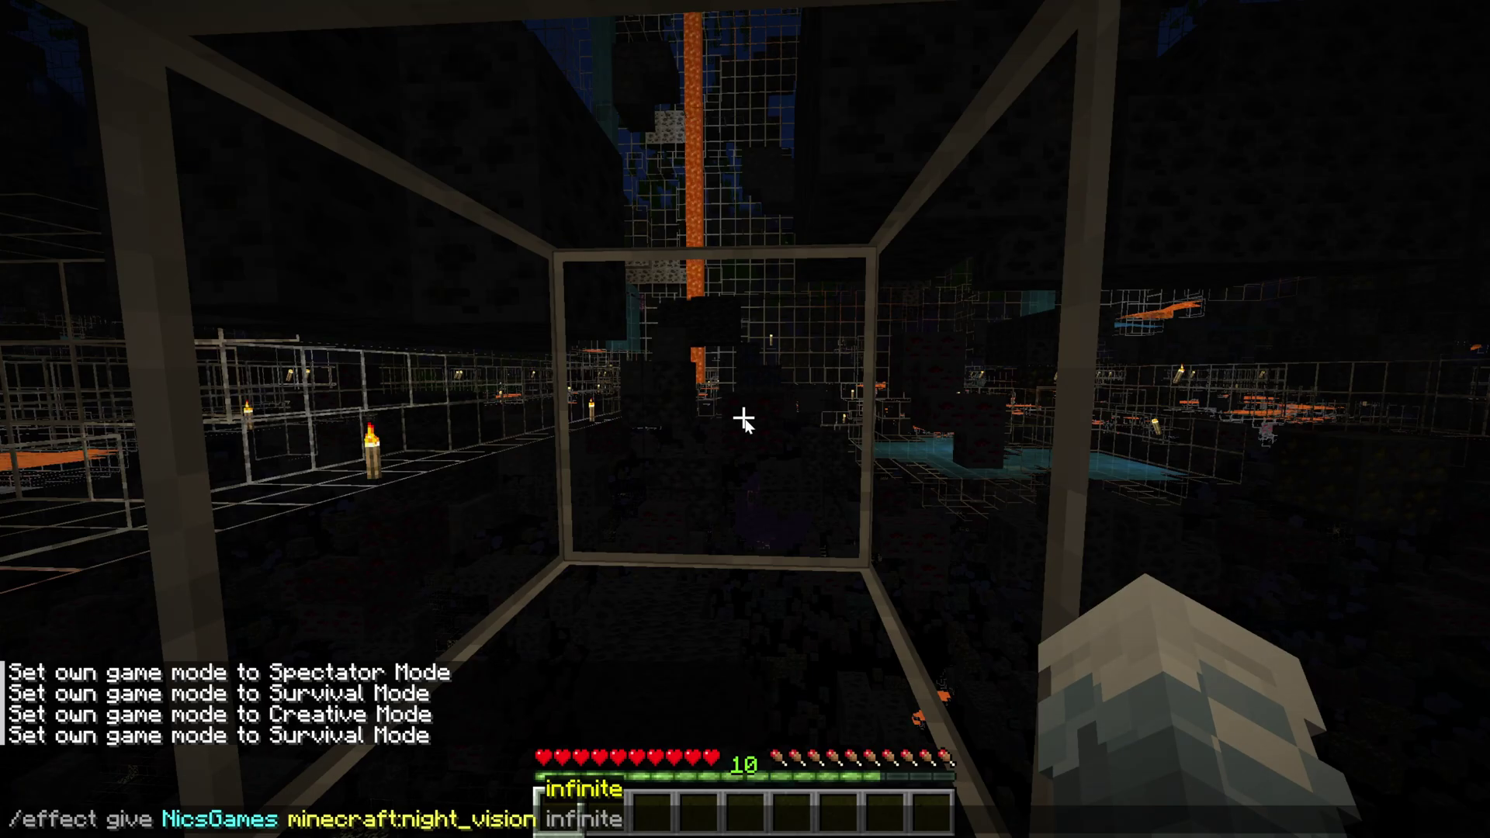
key("Return")
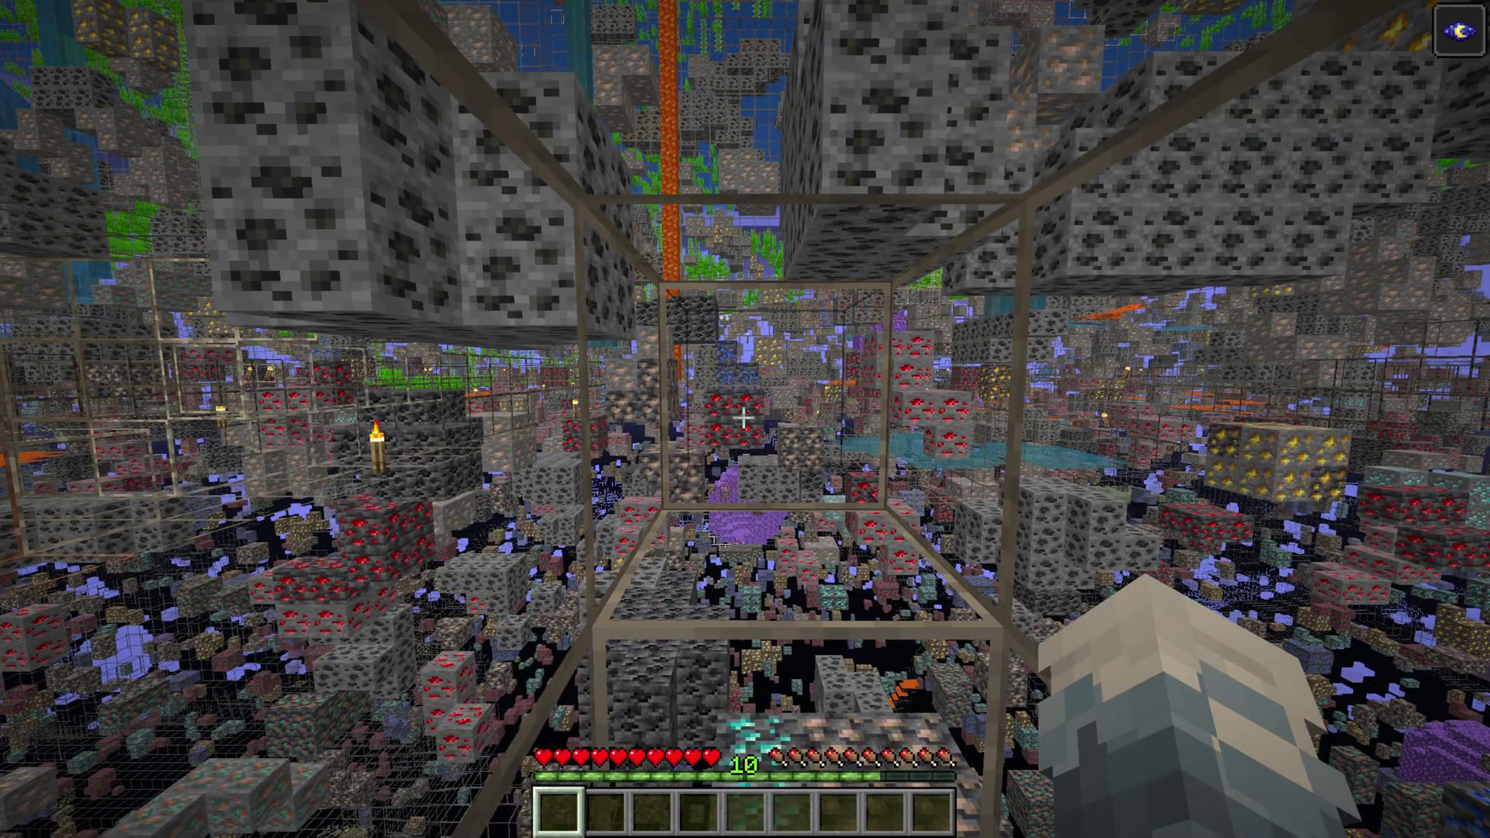
Edit the recalled command into /effect clear on yourself to remove all effects
key("t")
key("Up")
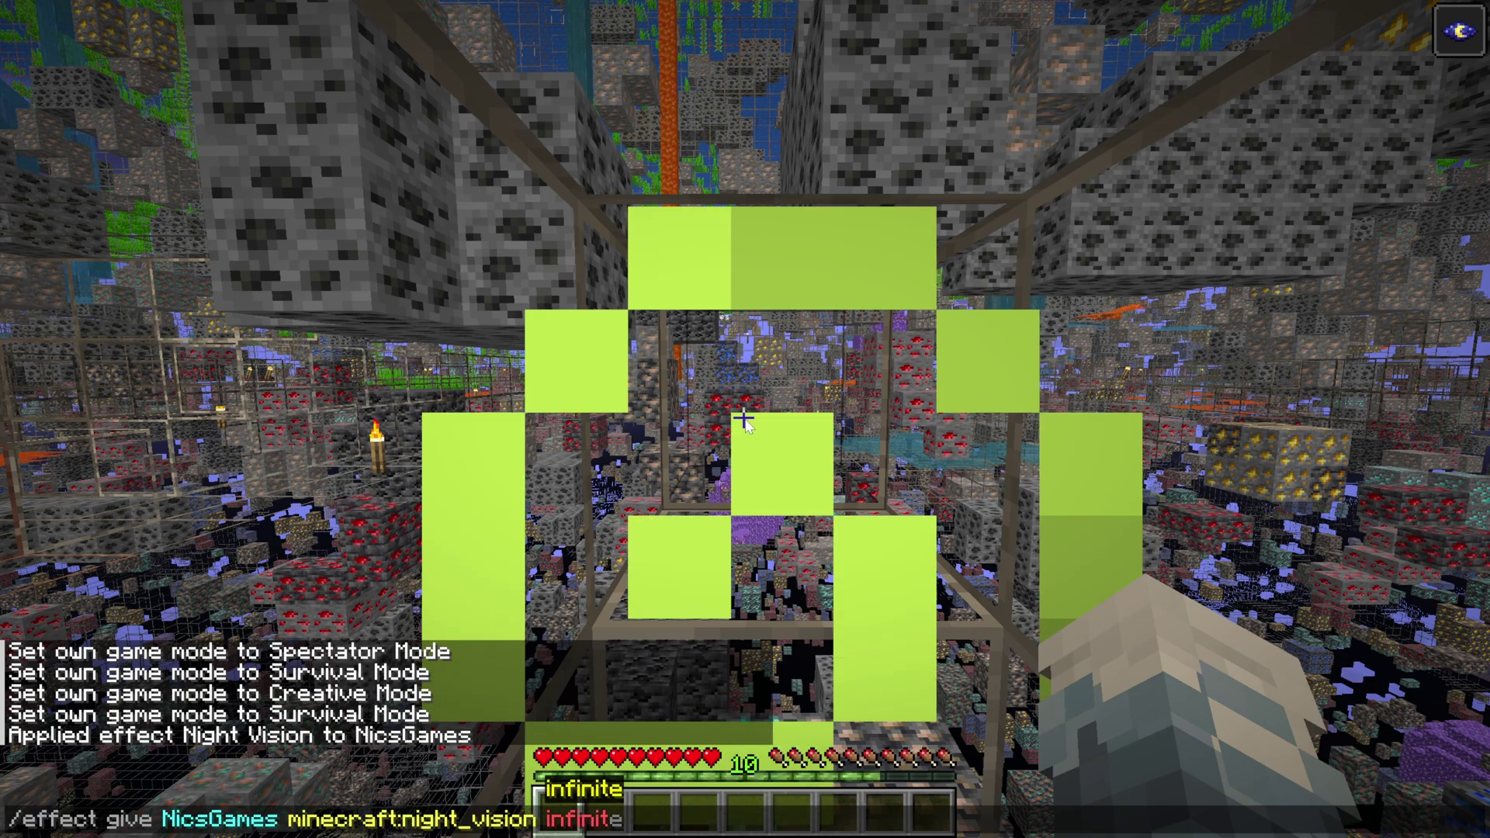
key("BackSpace")
key("BackSpace")
key("BackSpace")
key("BackSpace")
key("BackSpace")
key("BackSpace")
key("BackSpace")
key("BackSpace")
key("BackSpace")
key("BackSpace")
key("BackSpace")
key("BackSpace")
key("BackSpace")
key("BackSpace")
key("BackSpace")
key("BackSpace")
key("BackSpace")
key("BackSpace")
key("BackSpace")
key("BackSpace")
key("BackSpace")
key("BackSpace")
key("BackSpace")
key("BackSpace")
key("BackSpace")
key("BackSpace")
key("BackSpace")
key("BackSpace")
key("BackSpace")
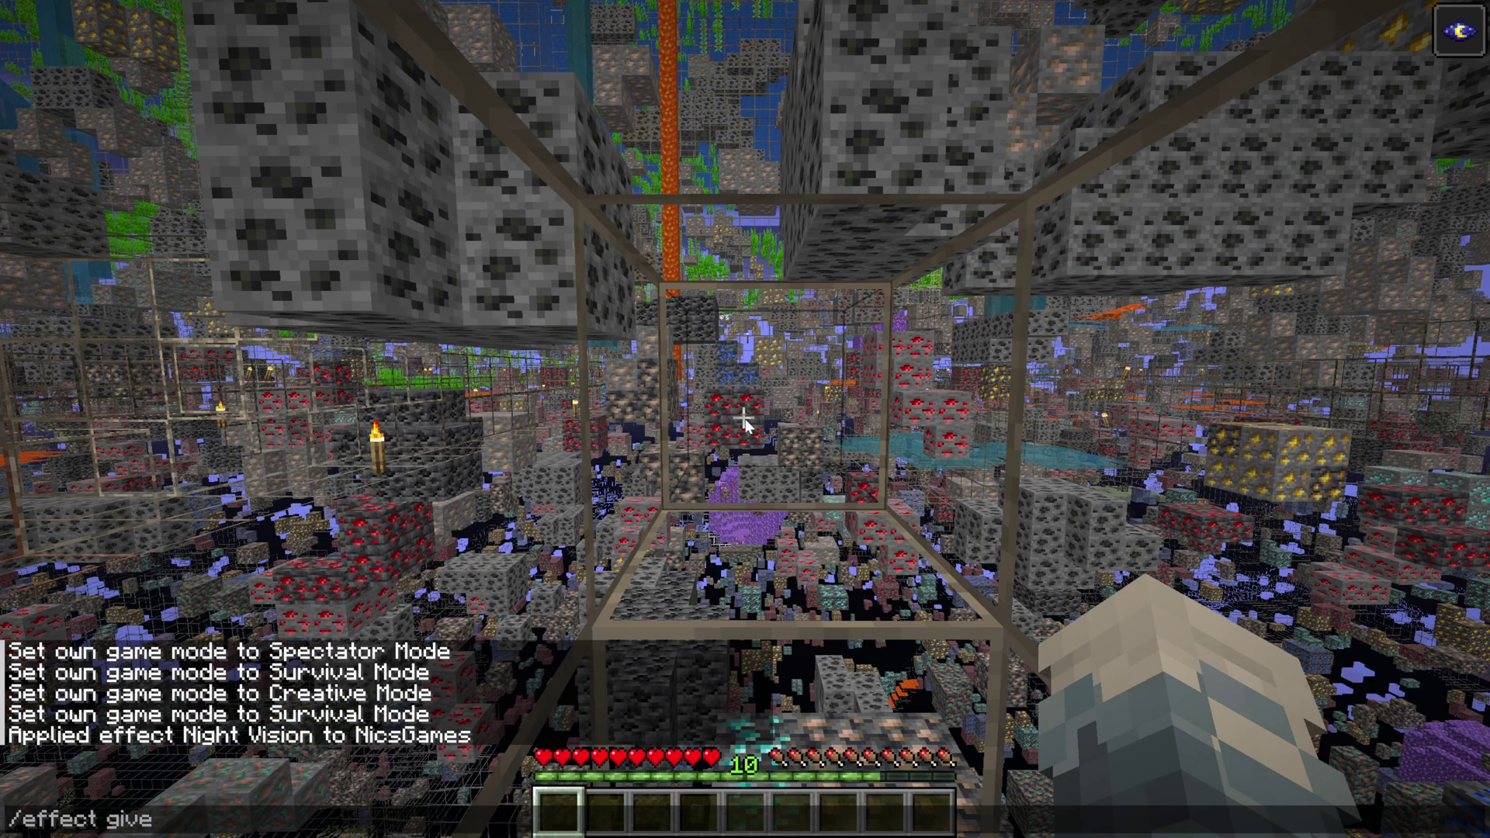
type("clear")
key("Tab")
key("Tab")
key("Tab")
key("Tab")
key("Tab")
key("Tab")
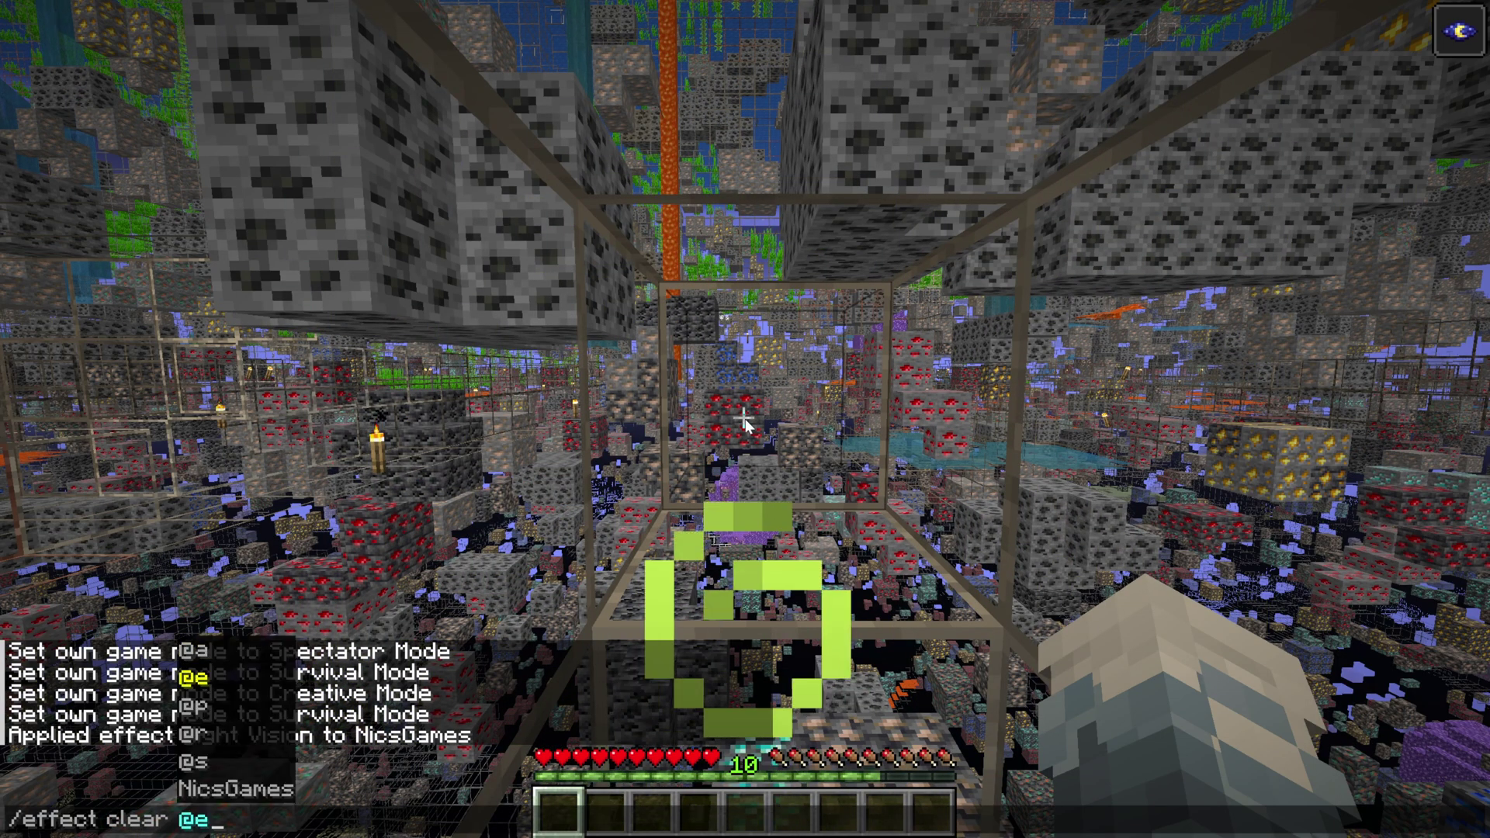
key("Return")
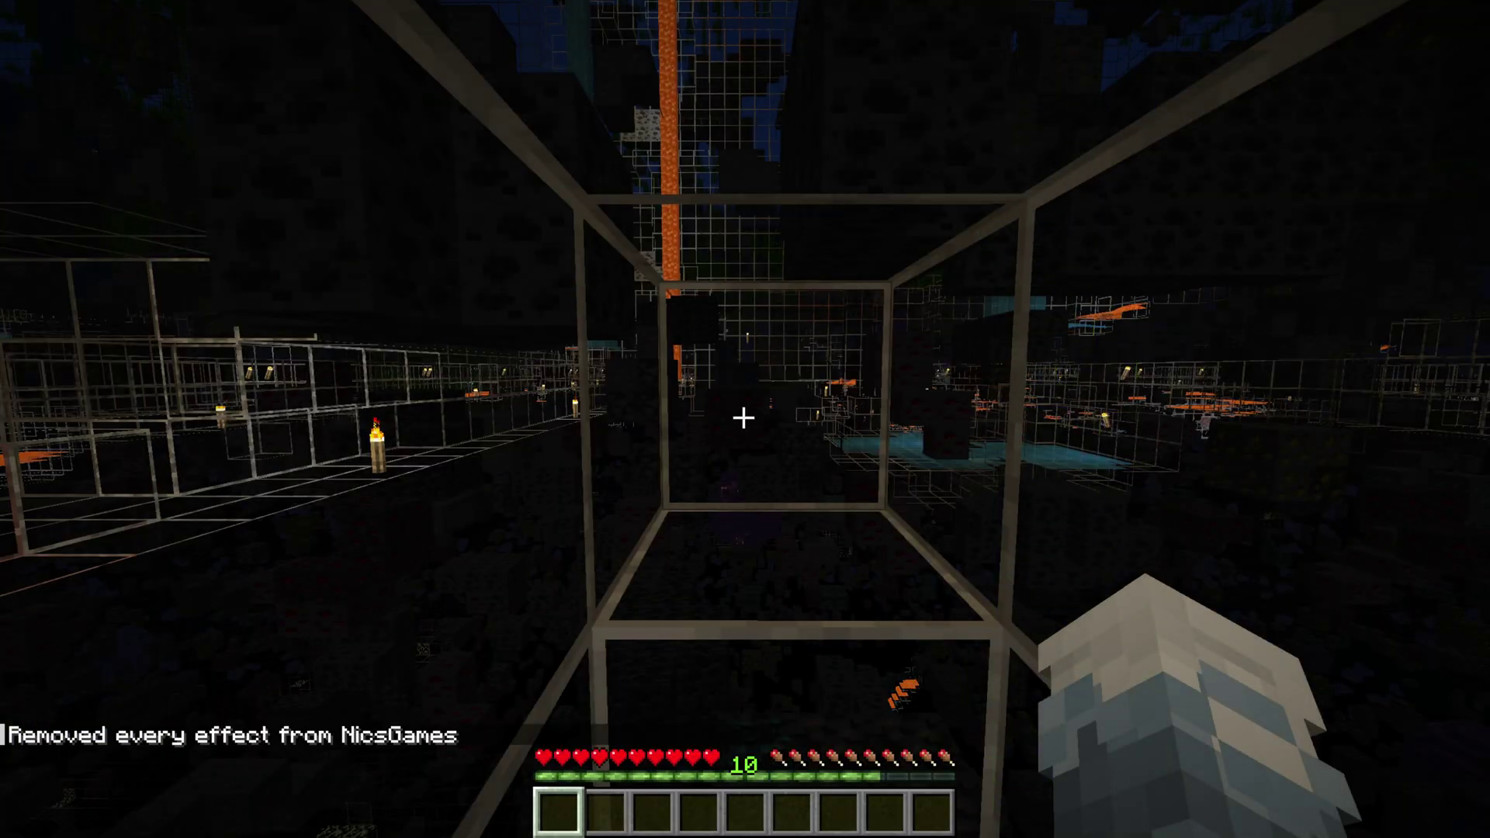
Switch to Creative with /gamemode creative and search the inventory for 'night'
key("t")
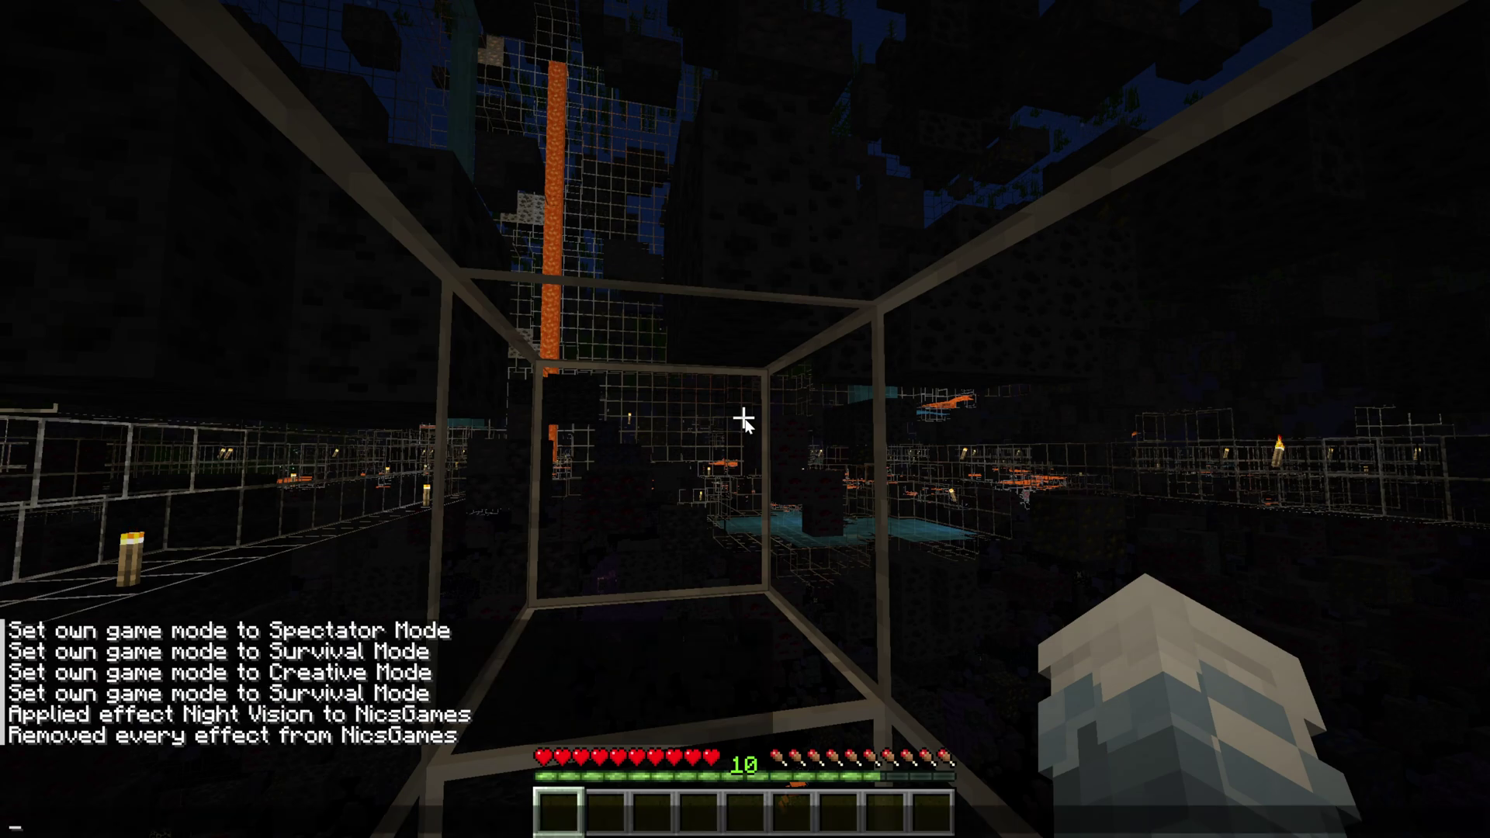
key("Escape")
key("Escape")
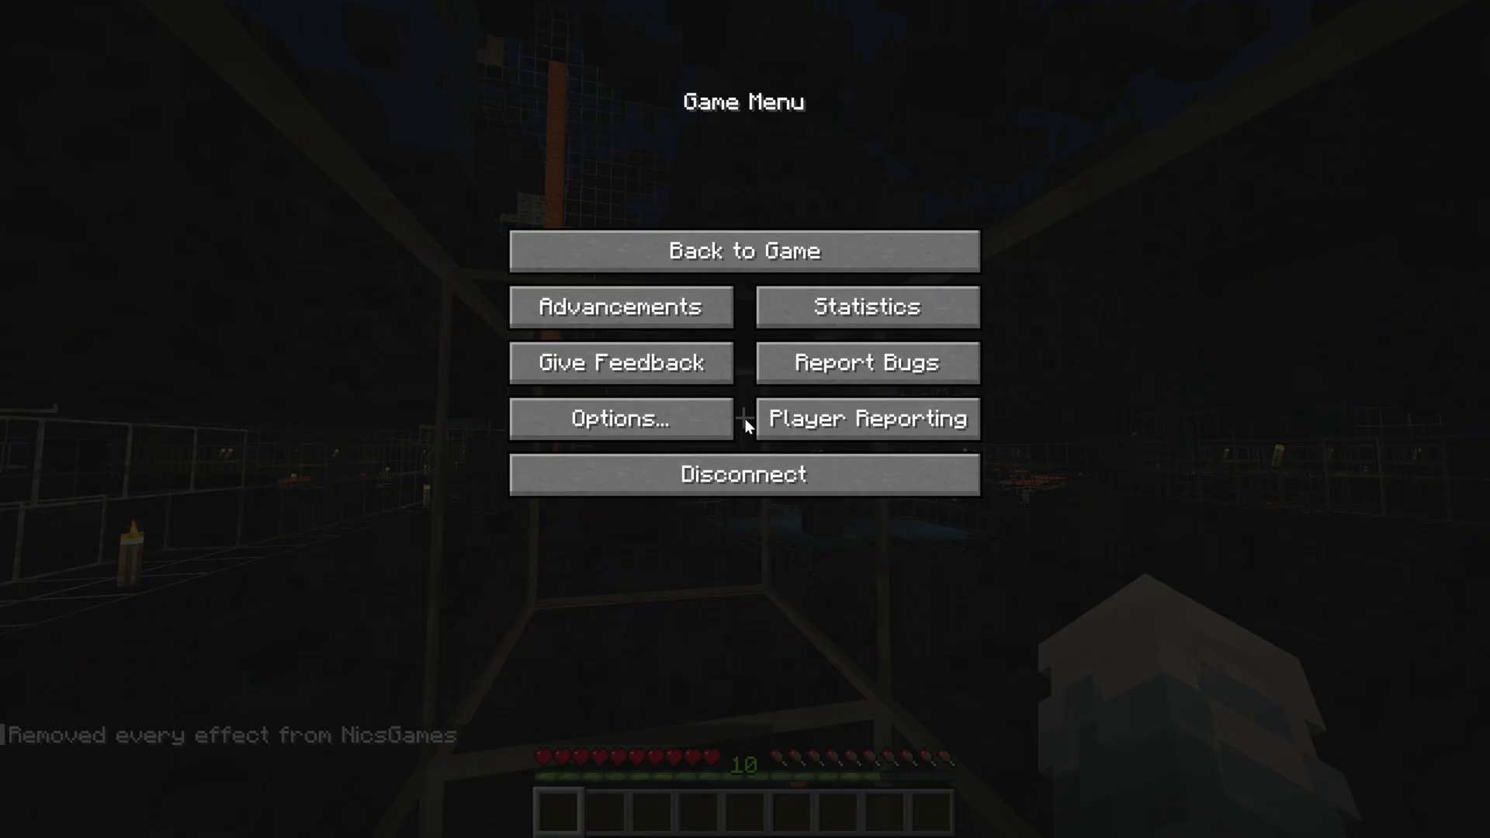
key("Escape")
key("slash")
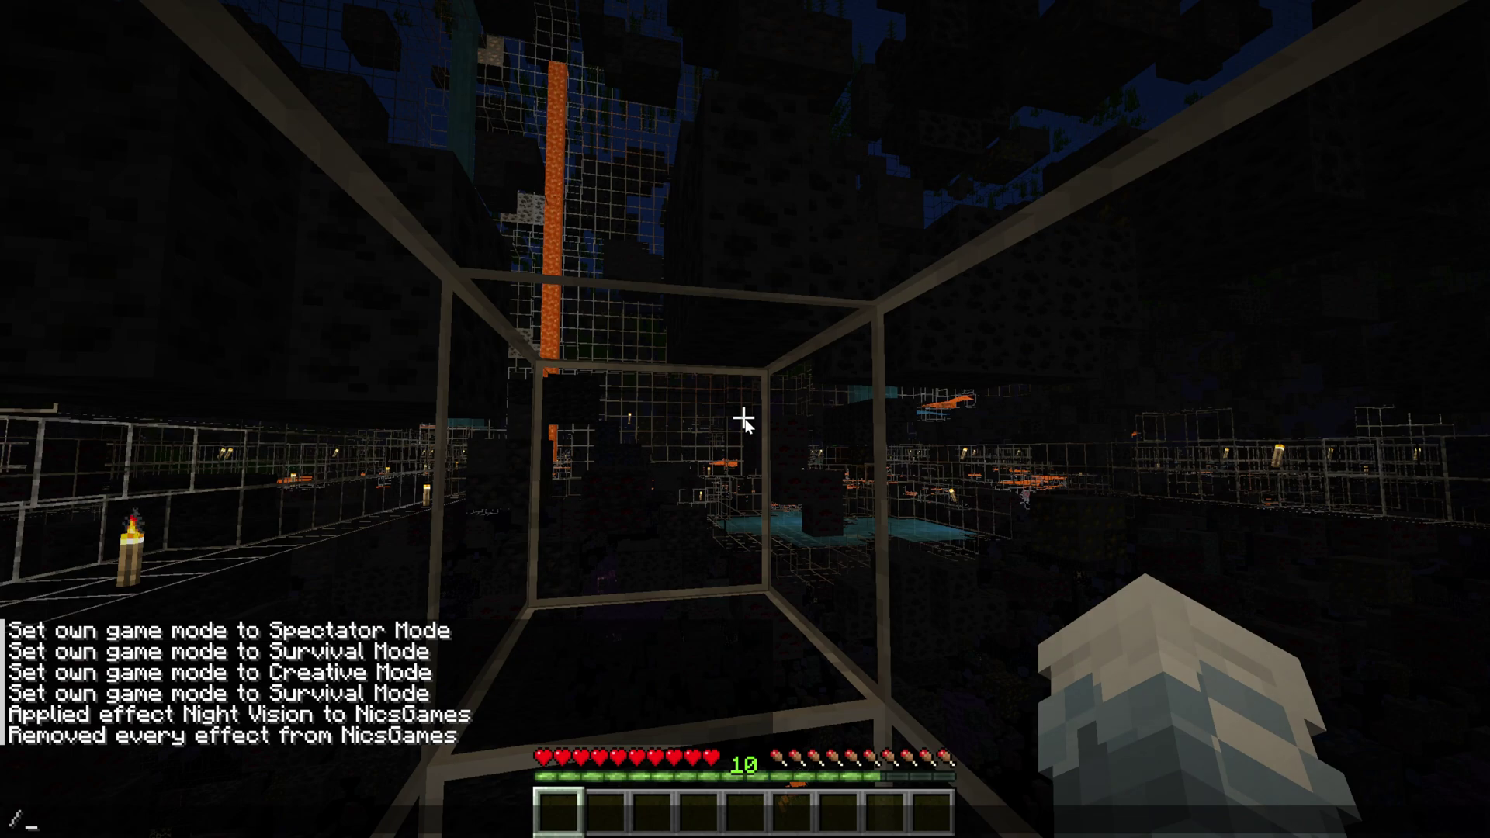
type("gamemode creative")
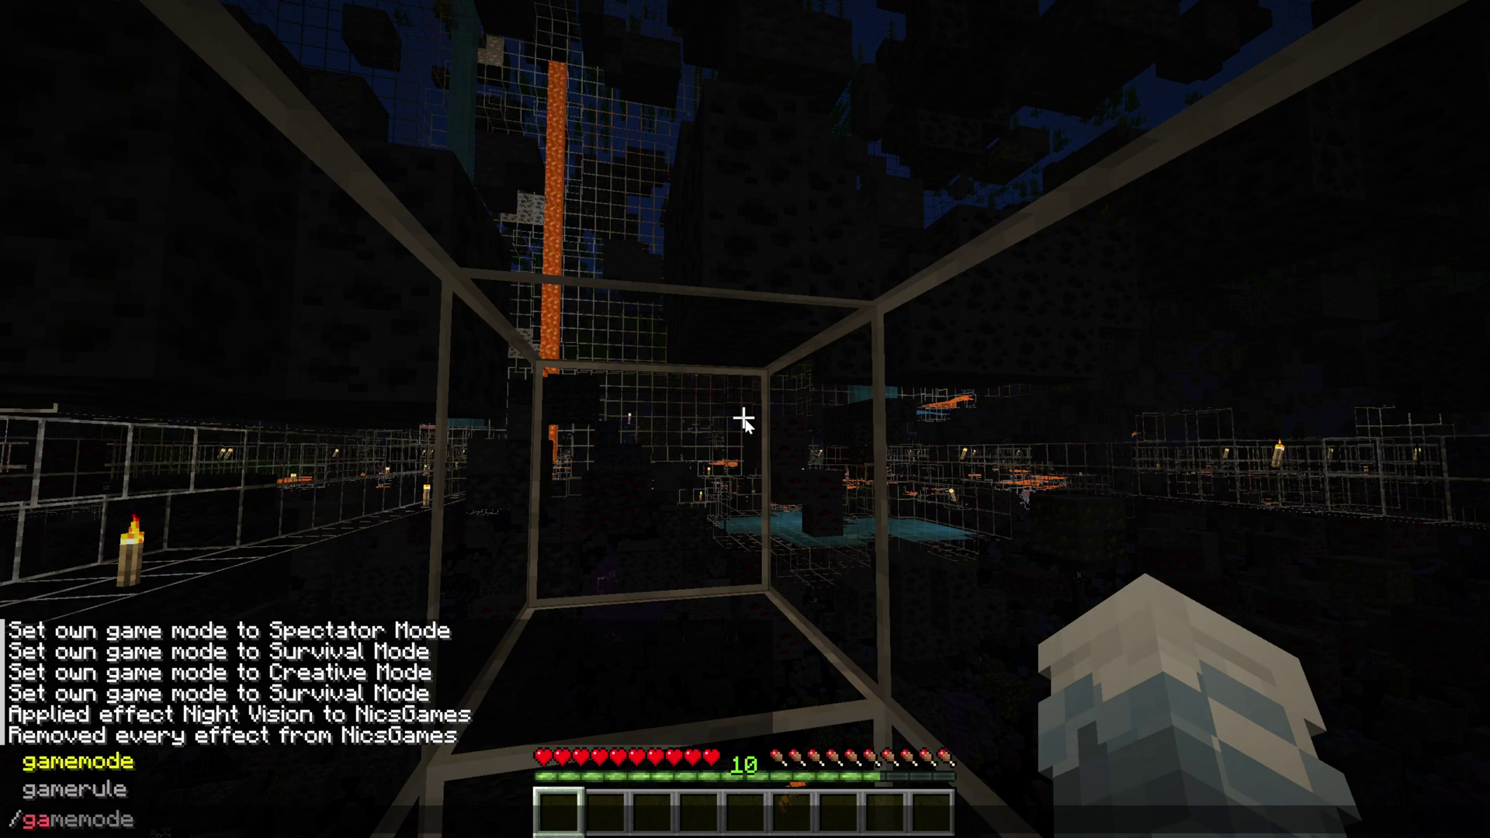
key("Return")
type("enight")
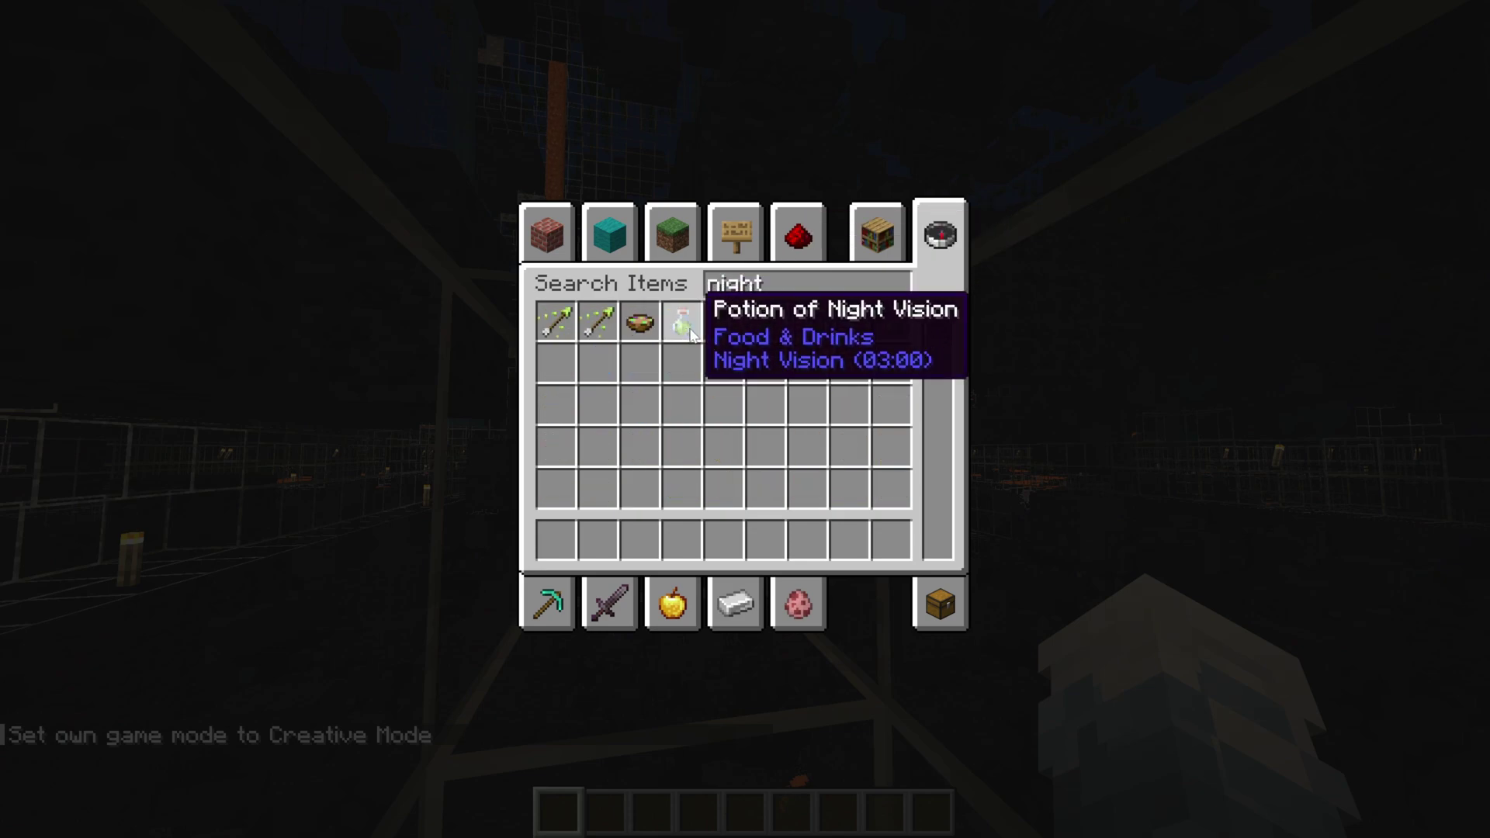
Move the Potion of Night Vision to hotbar slot 1 and drink it in the Nether
left_click(685, 334)
left_click(564, 535)
key("Escape")
right_click(744, 418)
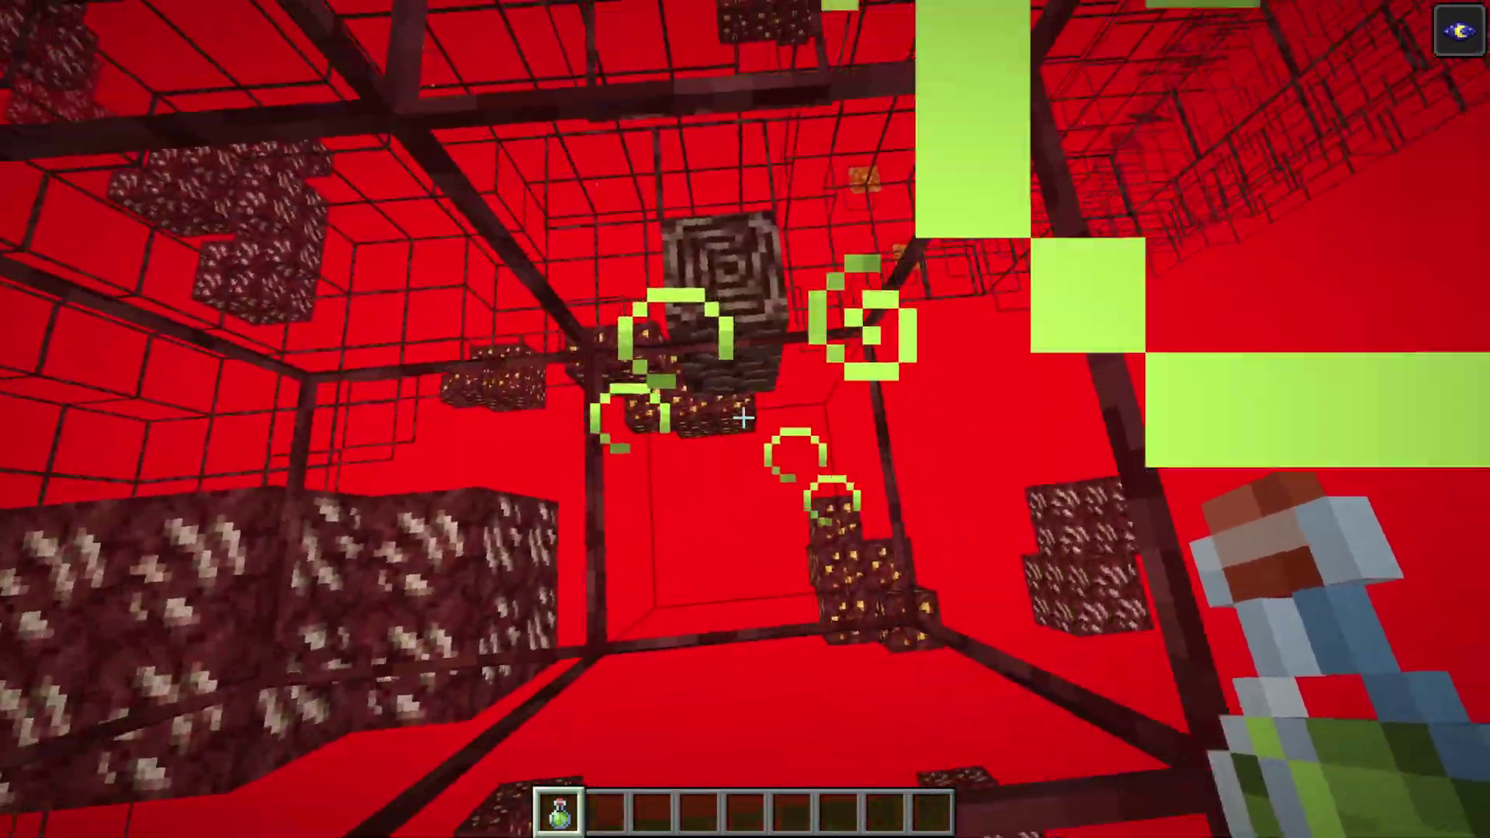
Enter the chat command /effect clear to remove the night vision effect
key("t")
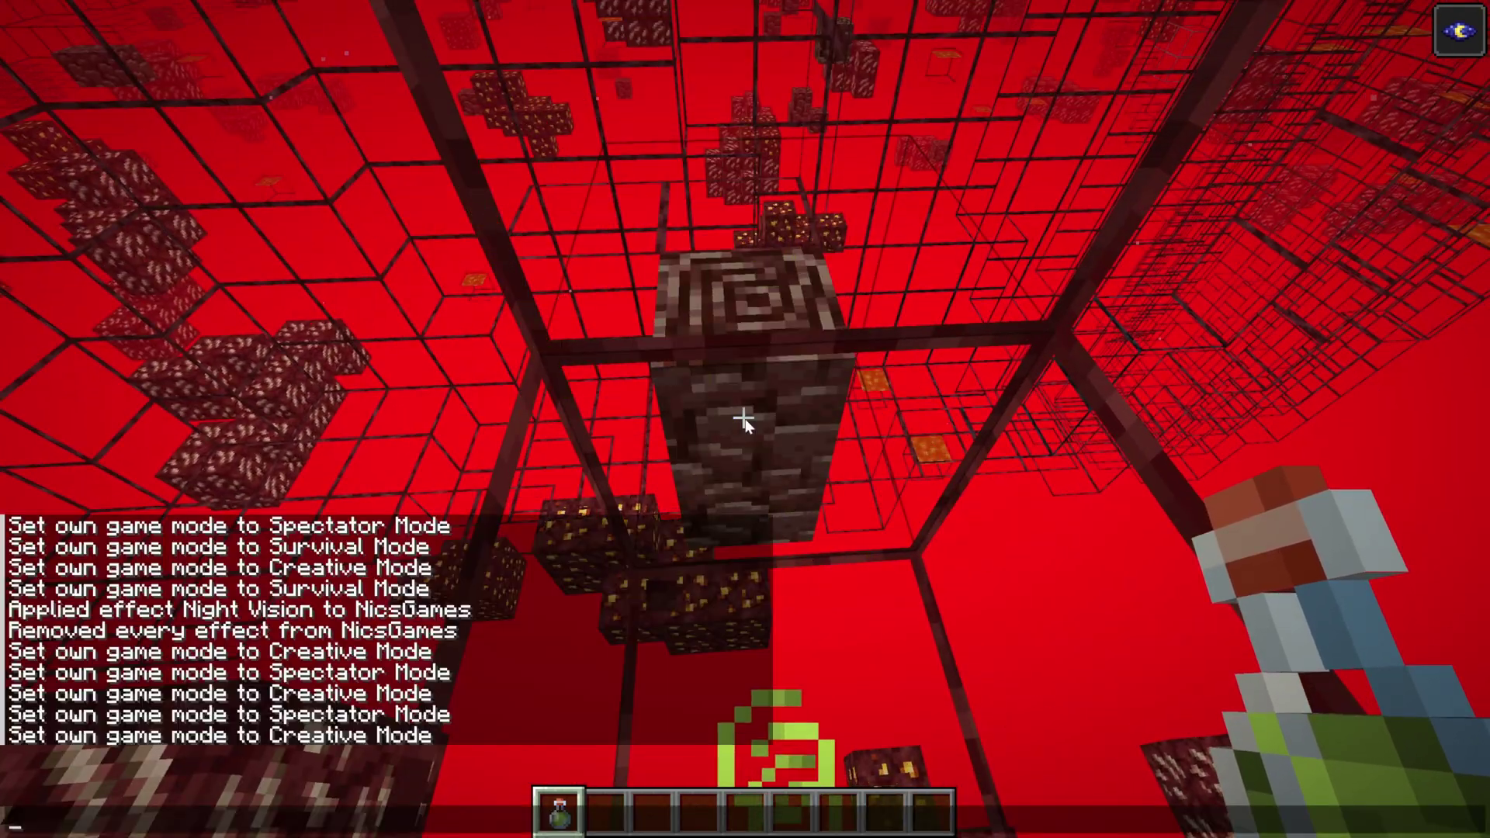
key("Escape")
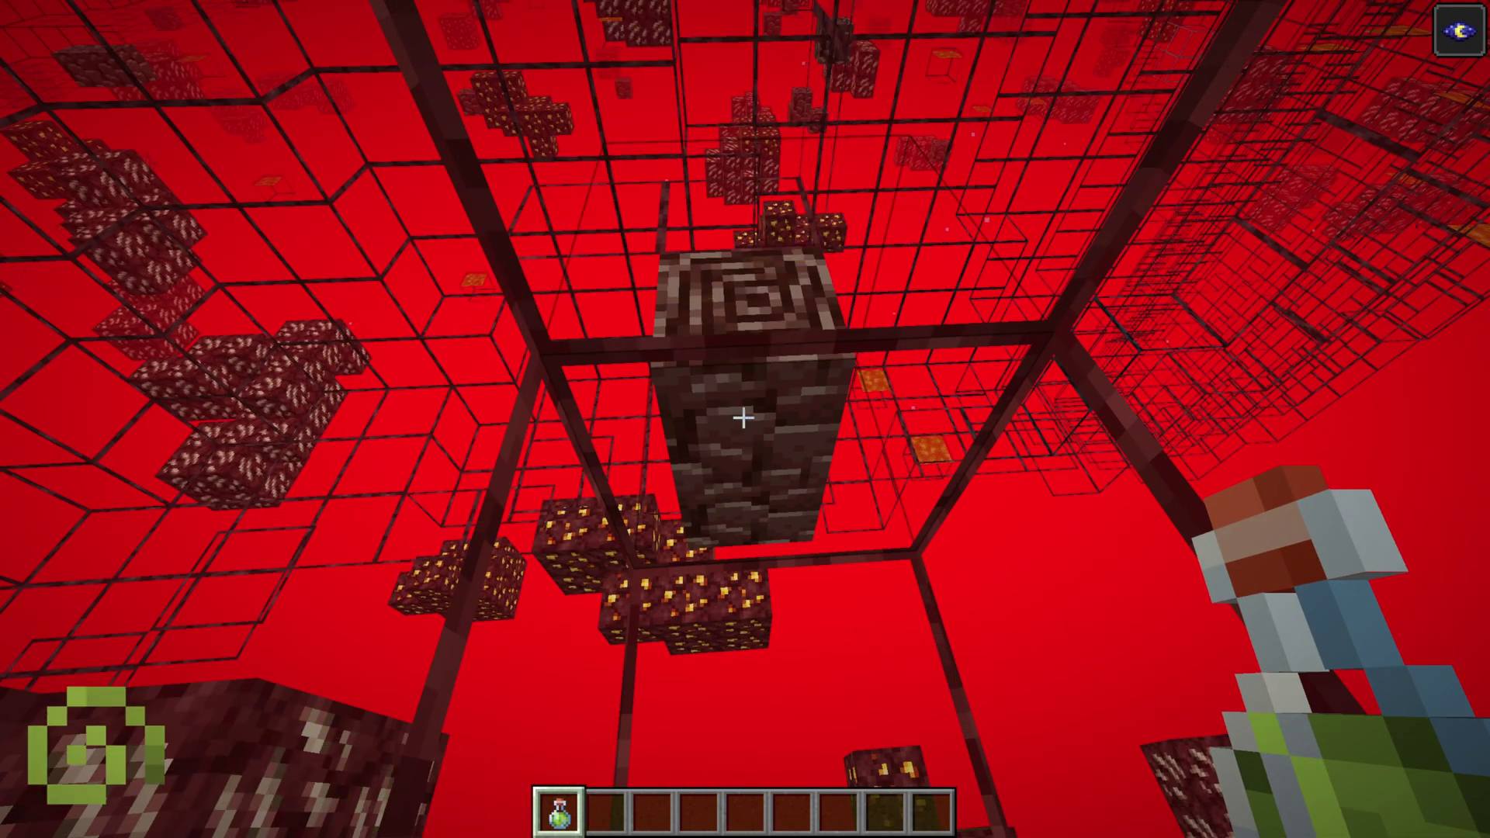
type("t/effect clear")
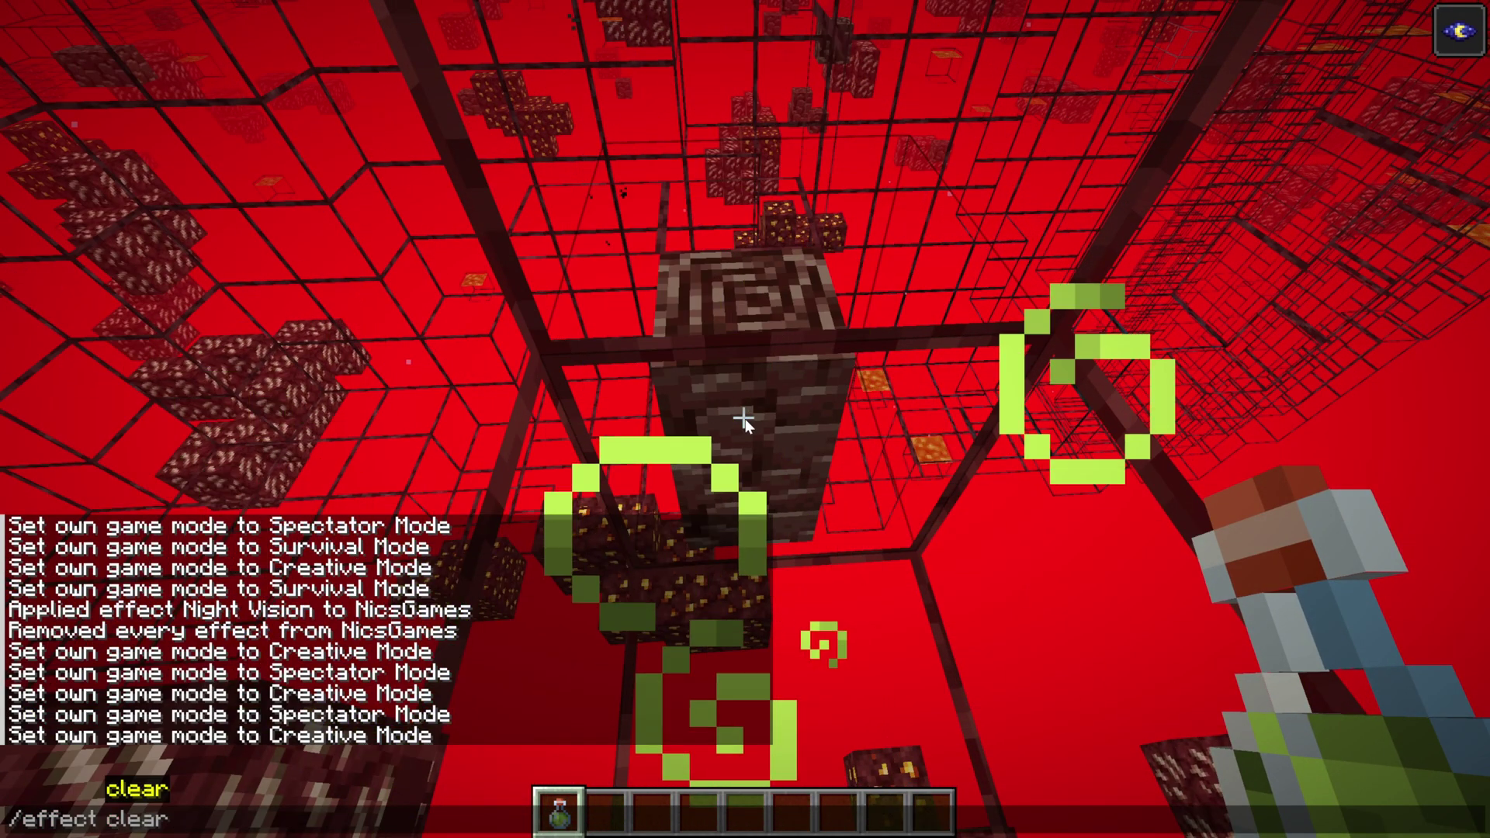